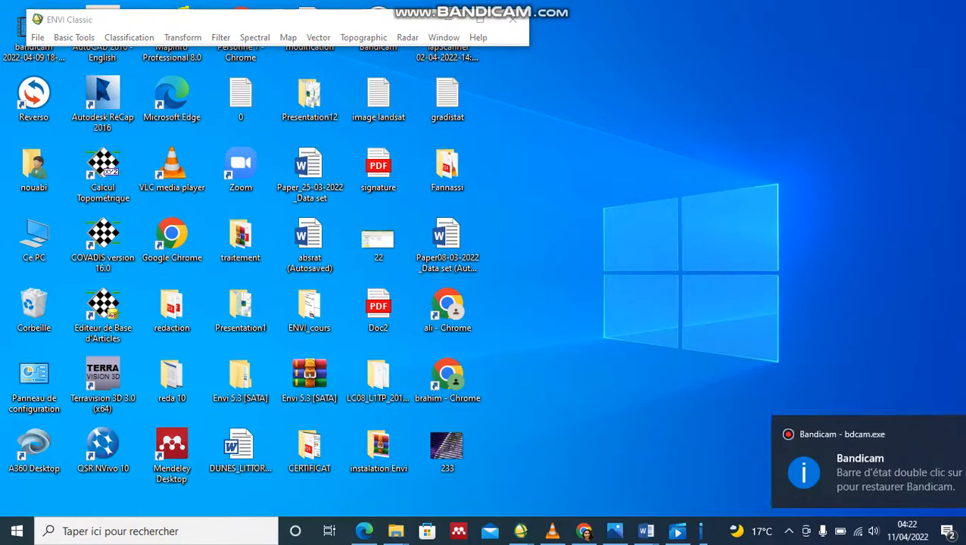
Step: Start opening an image file in ENVI Classic and select traitement image 2021 with its .enp and .hdr files from the 2021 folder
{"action": "left_click", "coordinate": [521, 531]}
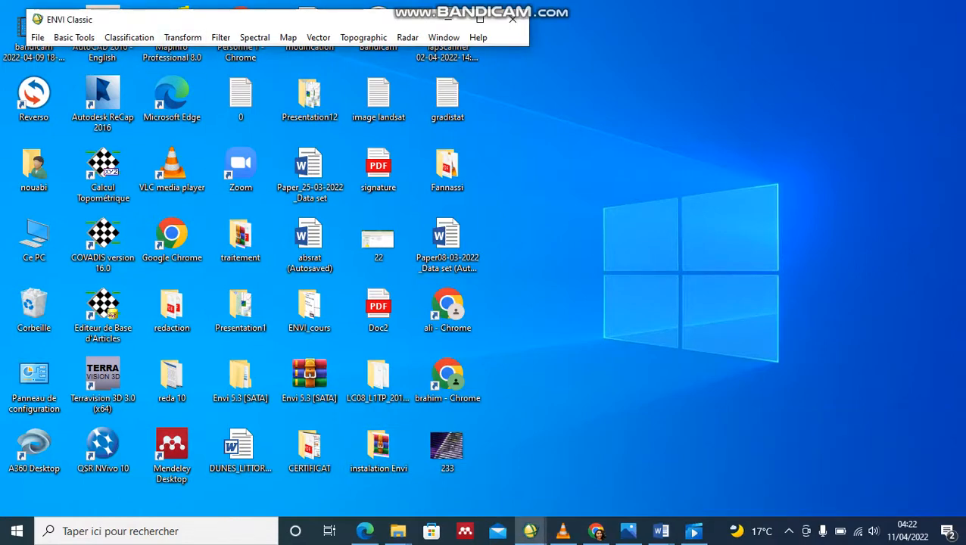
{"action": "left_click_drag", "start_coordinate": [221, 25], "coordinate": [282, 34]}
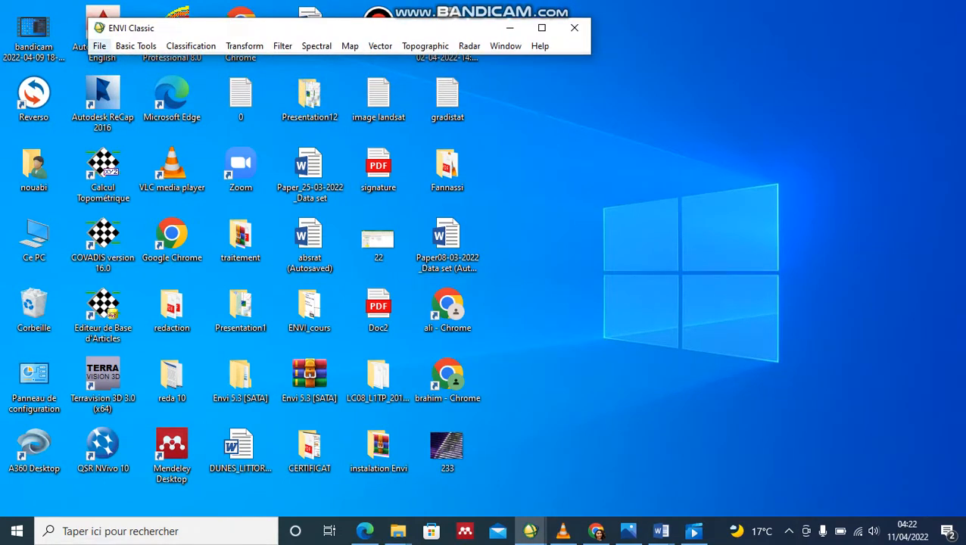
{"action": "left_click", "coordinate": [99, 45]}
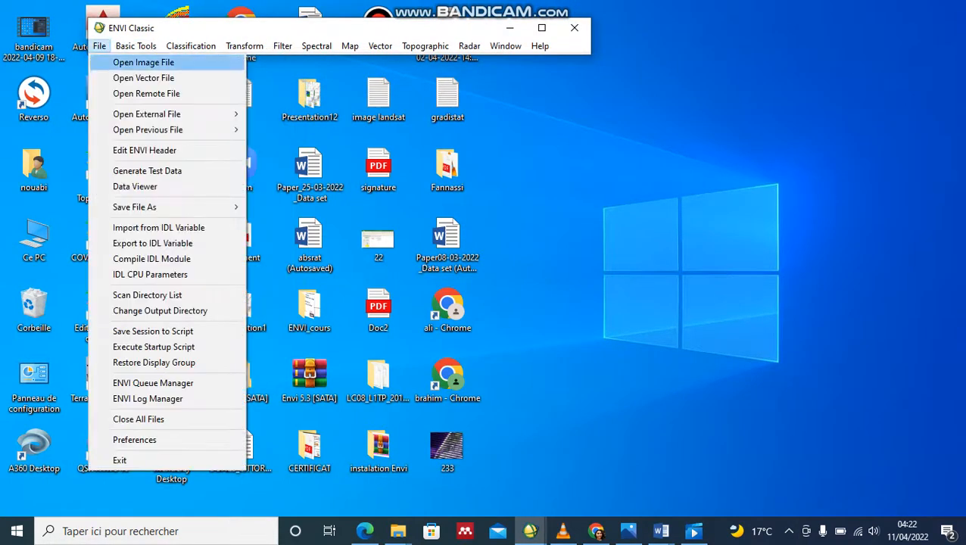
{"action": "left_click", "coordinate": [143, 62]}
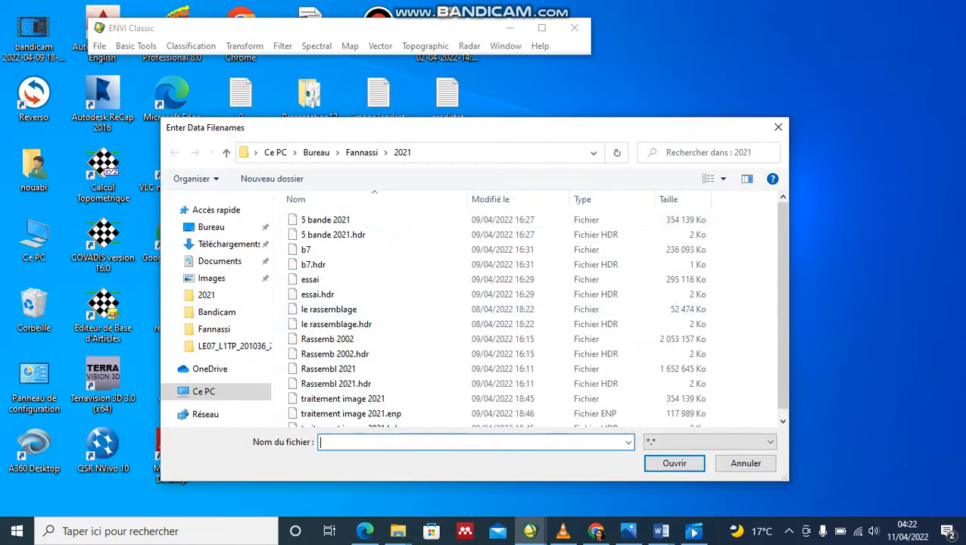
{"action": "scroll", "coordinate": [537, 318], "scroll_direction": "down", "scroll_amount": 1}
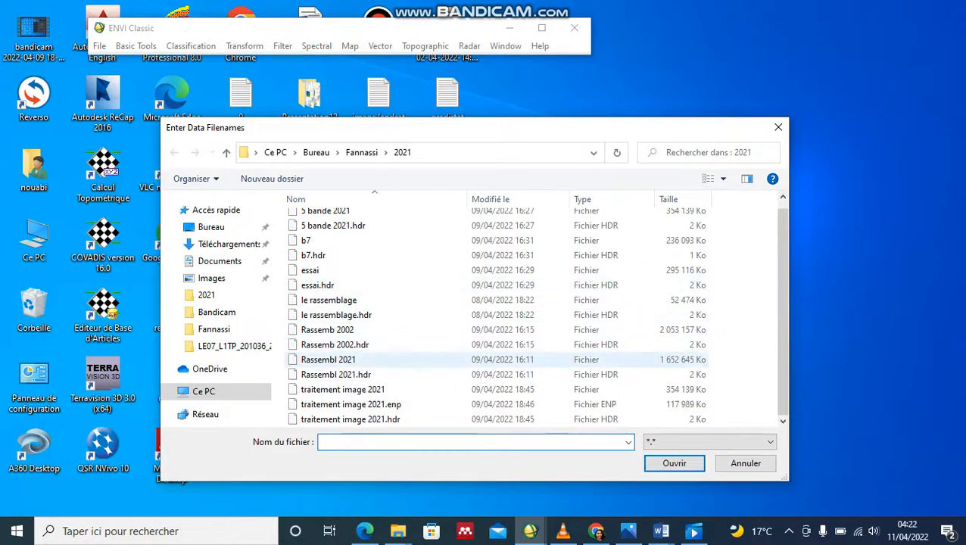
{"action": "scroll", "coordinate": [378, 312], "scroll_direction": "up", "scroll_amount": 1}
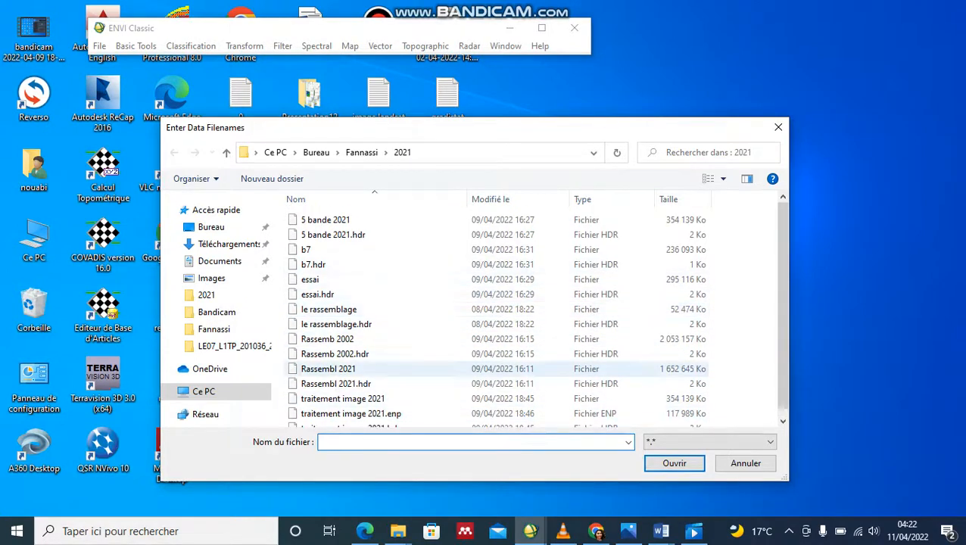
{"action": "scroll", "coordinate": [340, 367], "scroll_direction": "down", "scroll_amount": 1}
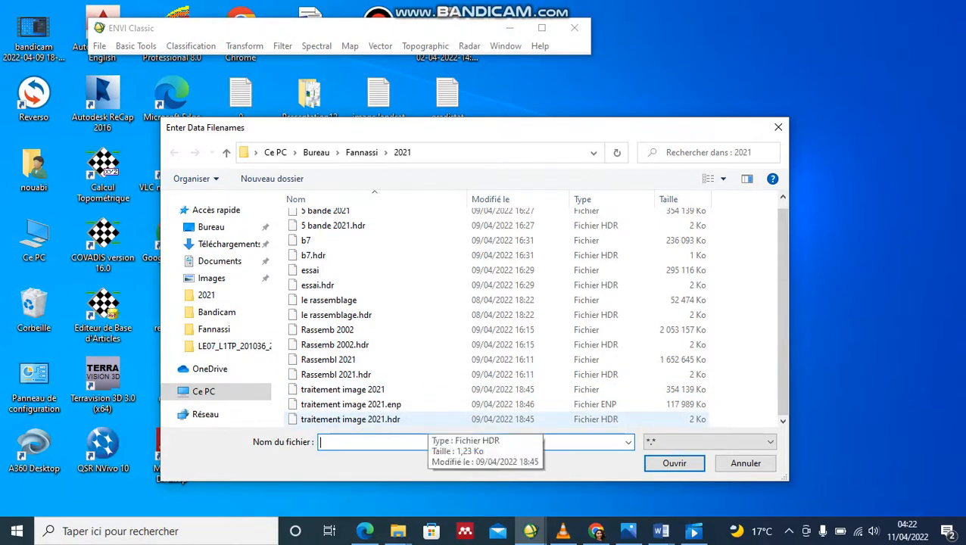
{"action": "left_click", "coordinate": [394, 420]}
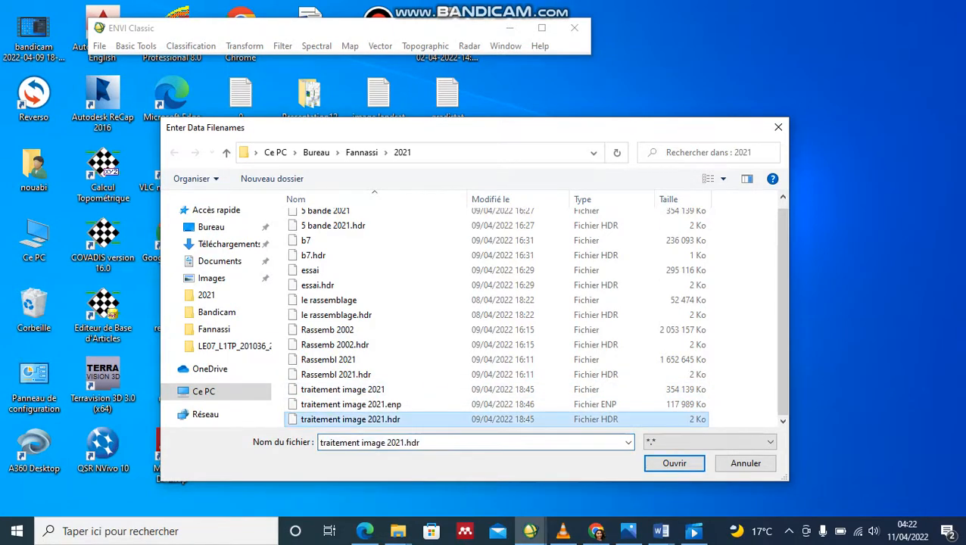
{"action": "left_click", "coordinate": [351, 405], "text": "ctrl"}
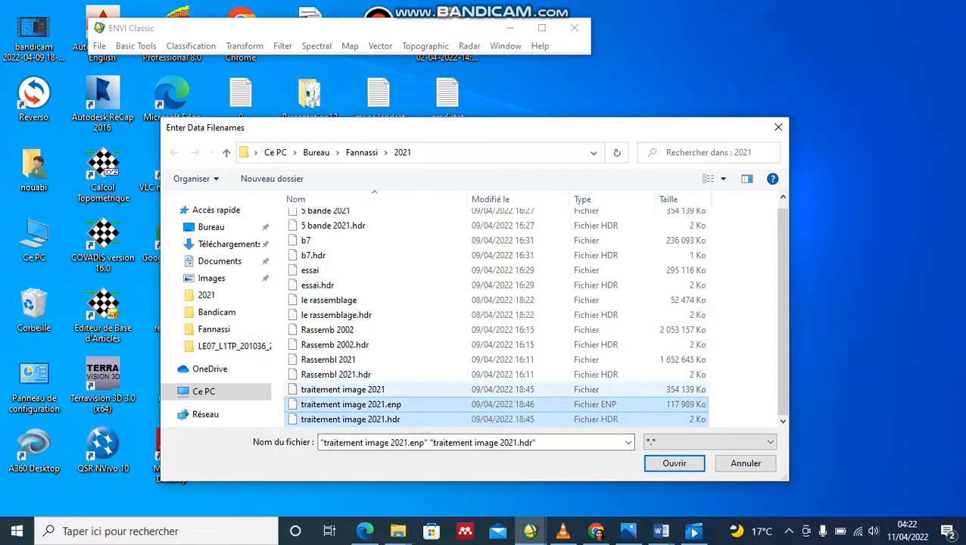
{"action": "left_click", "coordinate": [351, 389], "text": "ctrl"}
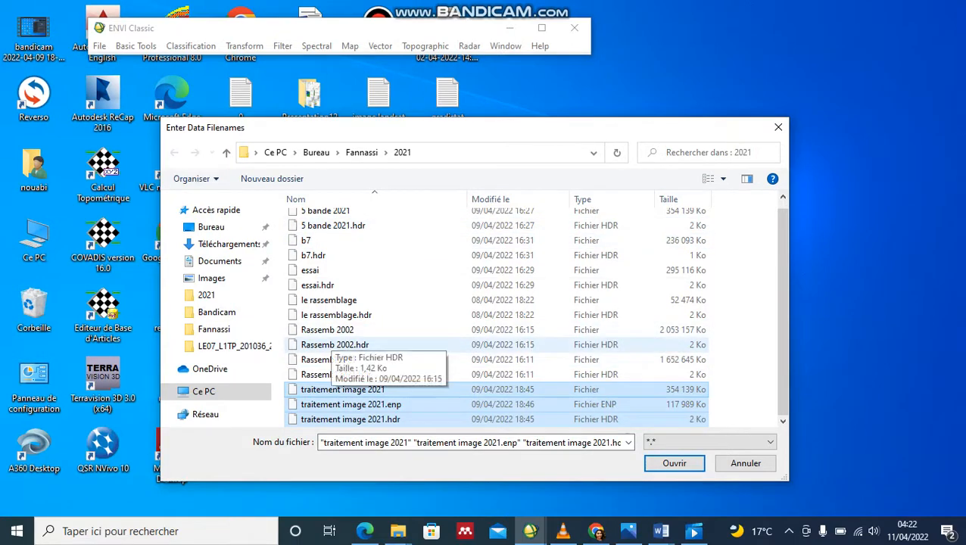
Step: Add Rassemb 2002.hdr, Rassembl 2021, le rassemblage and le rassemblage.hdr to the file selection, leaving out Rassembl 2021.hdr
{"action": "left_click", "coordinate": [333, 344], "text": "shift"}
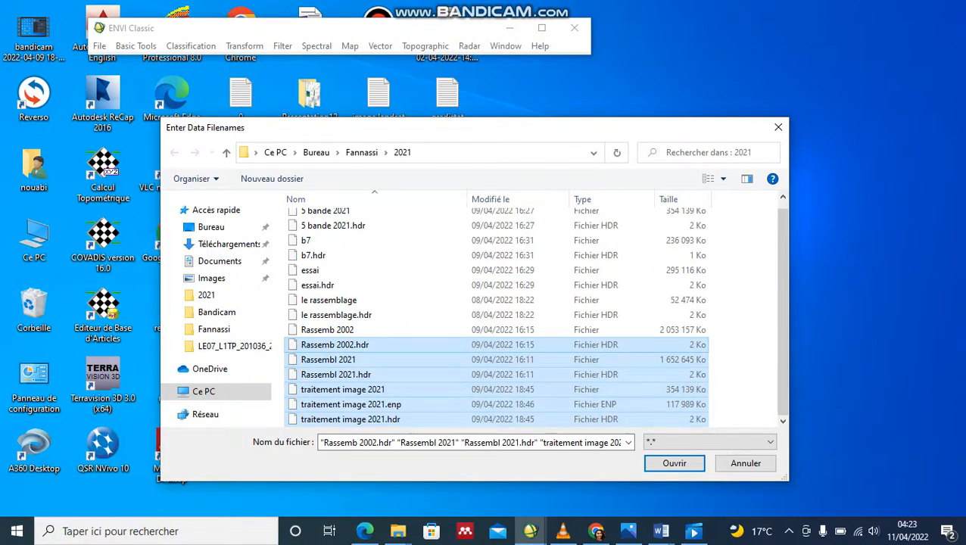
{"action": "left_click", "coordinate": [329, 359], "text": "ctrl"}
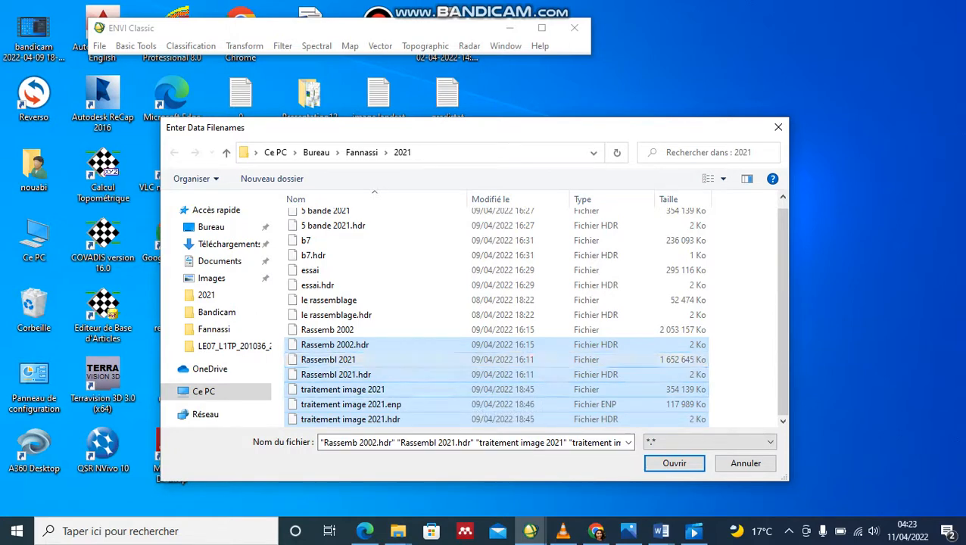
{"action": "left_click", "coordinate": [349, 360], "text": "ctrl"}
{"action": "left_click", "coordinate": [349, 374], "text": "ctrl"}
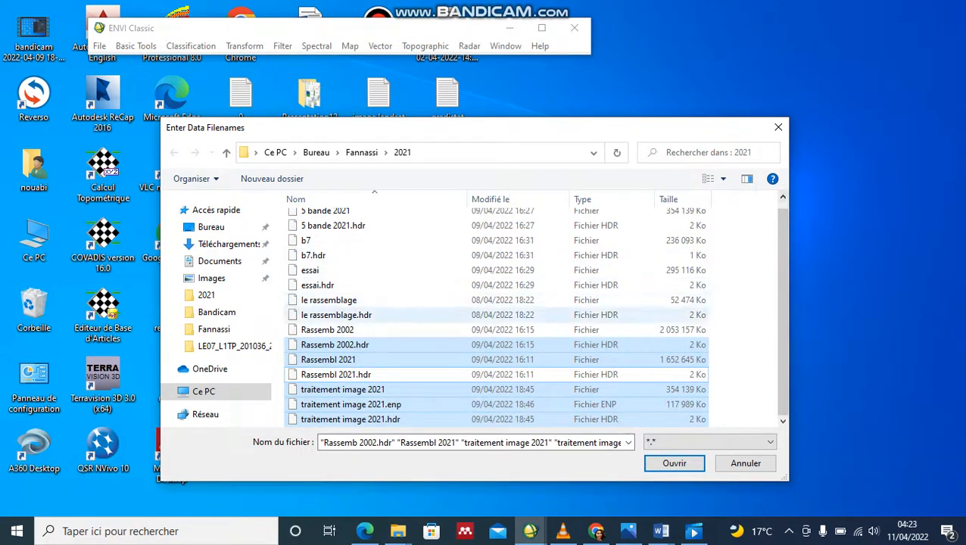
{"action": "left_click", "coordinate": [356, 301], "text": "ctrl"}
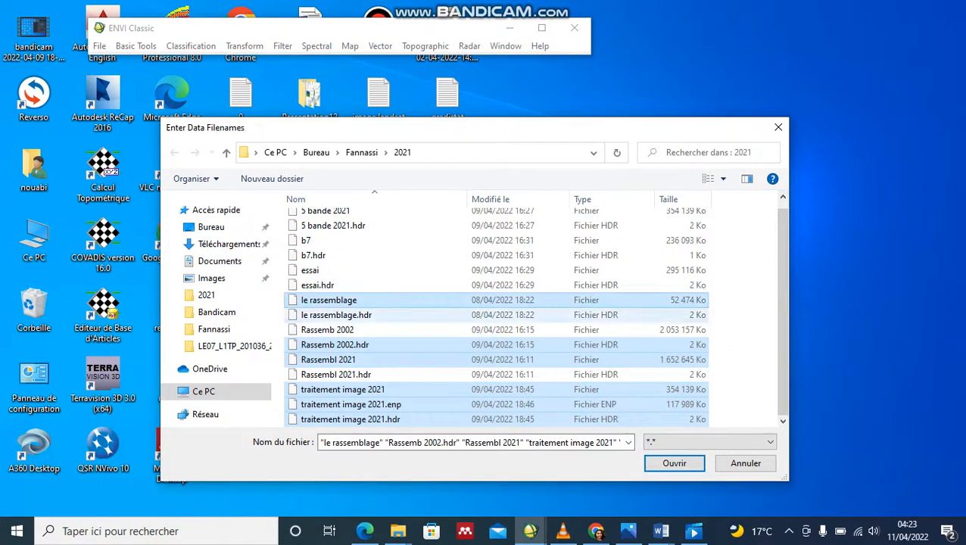
{"action": "left_click", "coordinate": [355, 315], "text": "ctrl"}
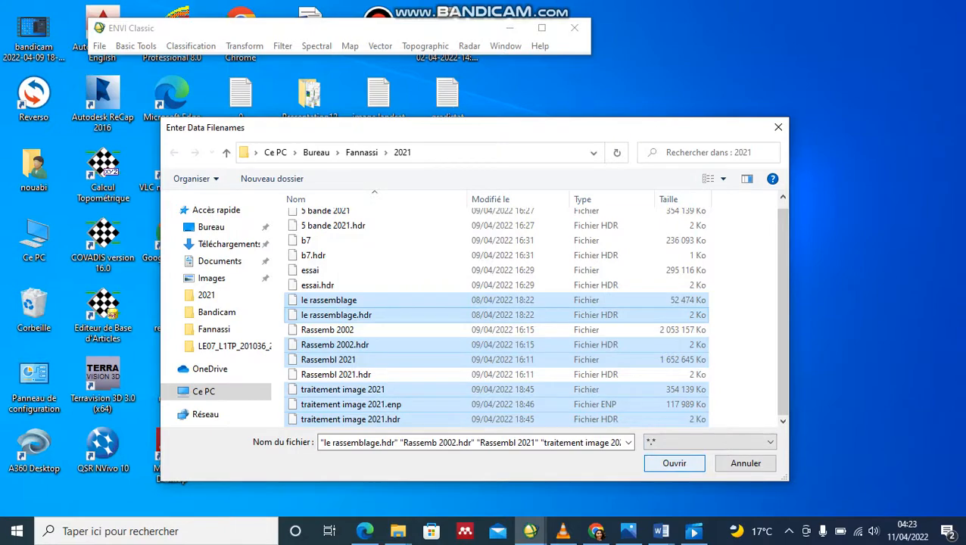
Step: Open the selected image files and dismiss the header information dialogs without editing them
{"action": "left_click", "coordinate": [674, 463]}
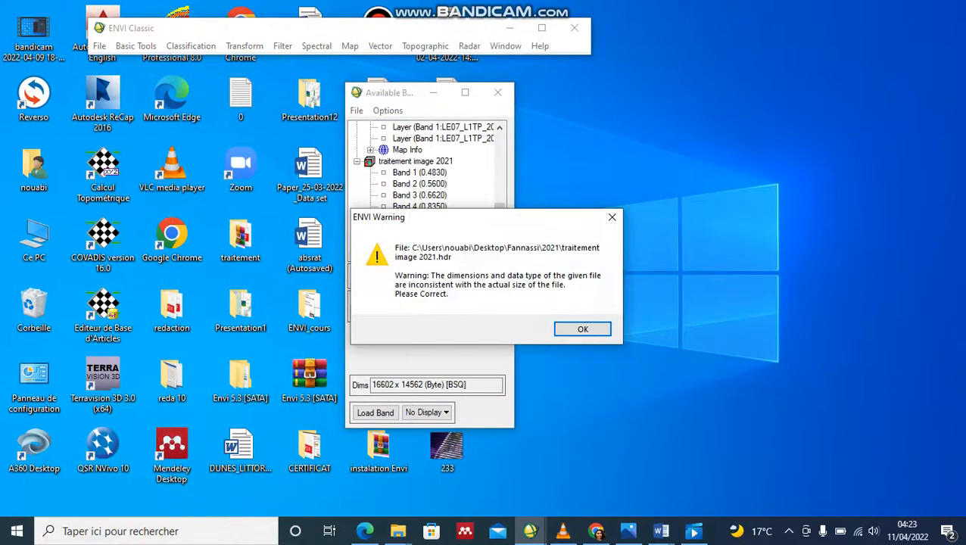
{"action": "key", "text": "Return"}
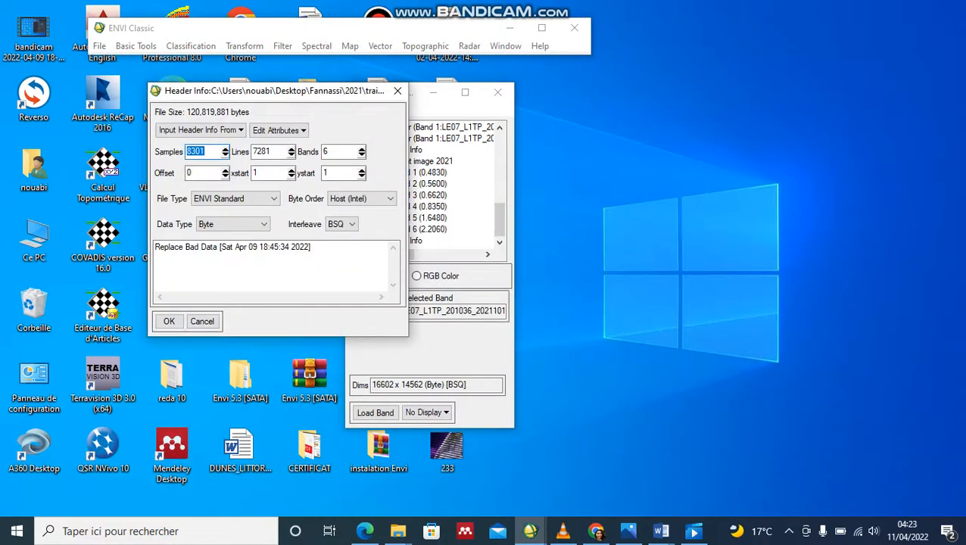
{"action": "left_click", "coordinate": [398, 91]}
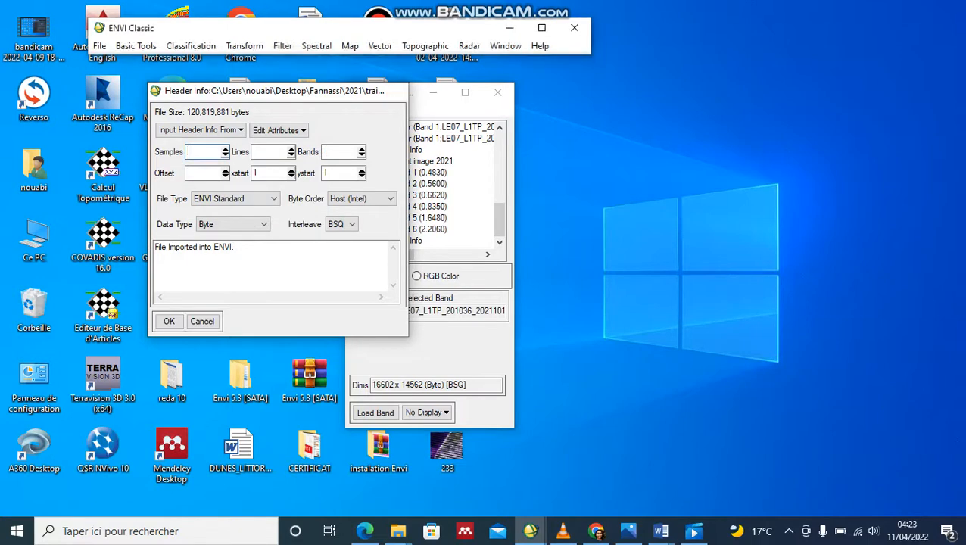
{"action": "left_click", "coordinate": [398, 91]}
Step: Widen the Available Bands List and load the B8 band of Rassembl 2021 in gray scale into a new display
{"action": "left_click_drag", "start_coordinate": [515, 168], "coordinate": [795, 168]}
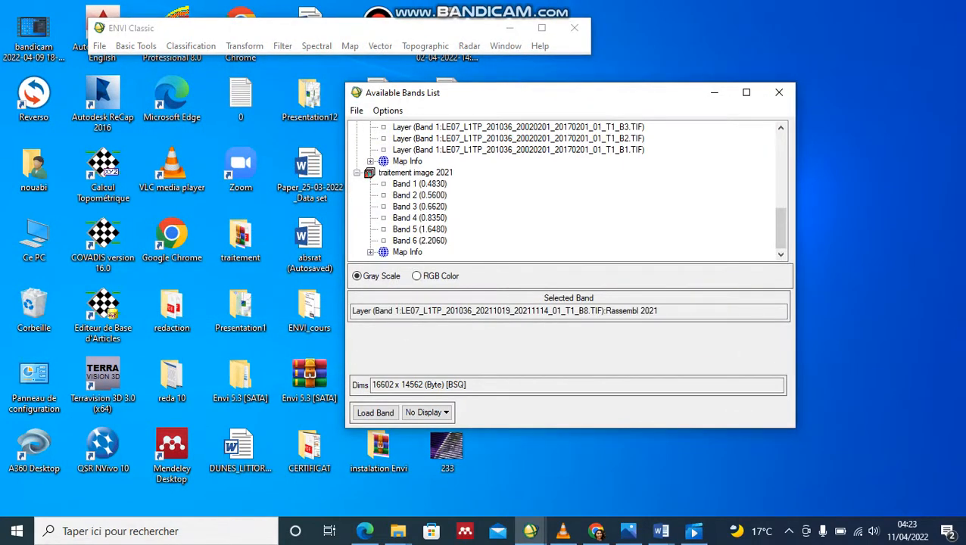
{"action": "left_click", "coordinate": [415, 172]}
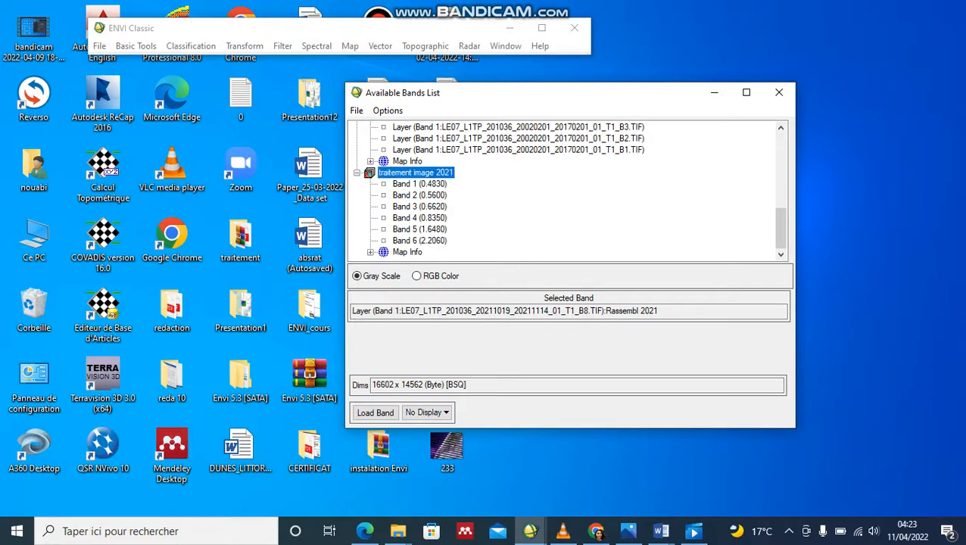
{"action": "left_click", "coordinate": [427, 413]}
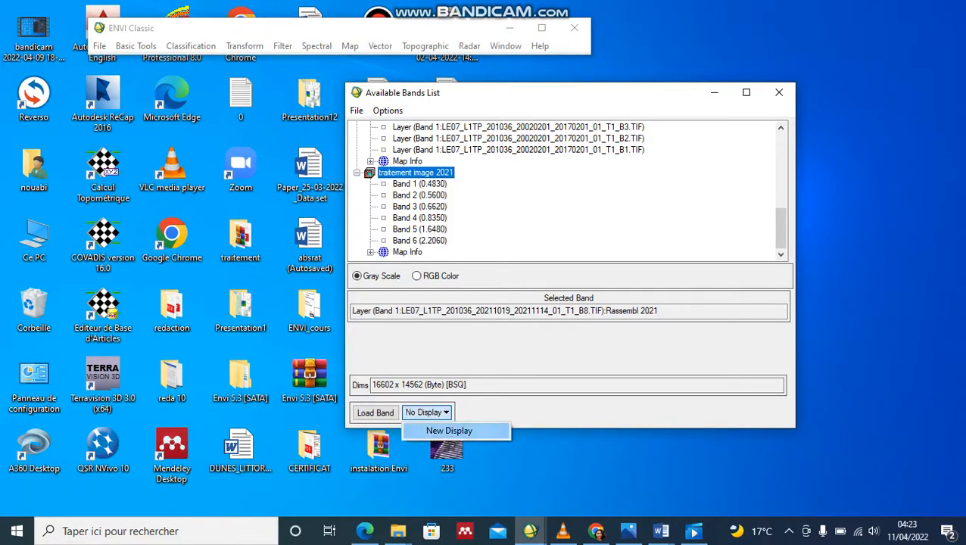
{"action": "left_click", "coordinate": [449, 431]}
{"action": "left_click", "coordinate": [376, 413]}
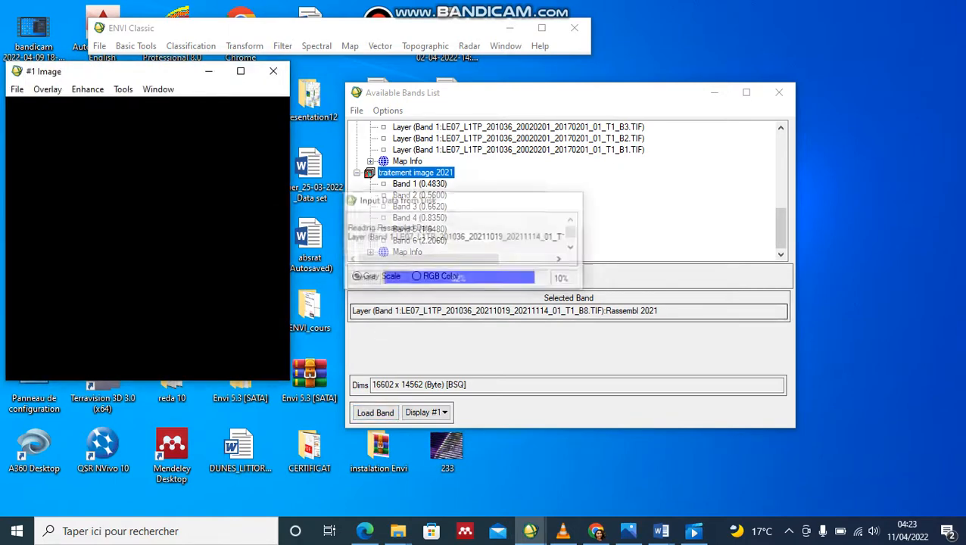
Step: Move the display's view box to the western edge of the scene to inspect the image there
{"action": "left_click_drag", "start_coordinate": [74, 462], "coordinate": [54, 450]}
{"action": "scroll", "coordinate": [566, 204], "scroll_direction": "up", "scroll_amount": 1}
{"action": "scroll", "coordinate": [566, 193], "scroll_direction": "up", "scroll_amount": 3}
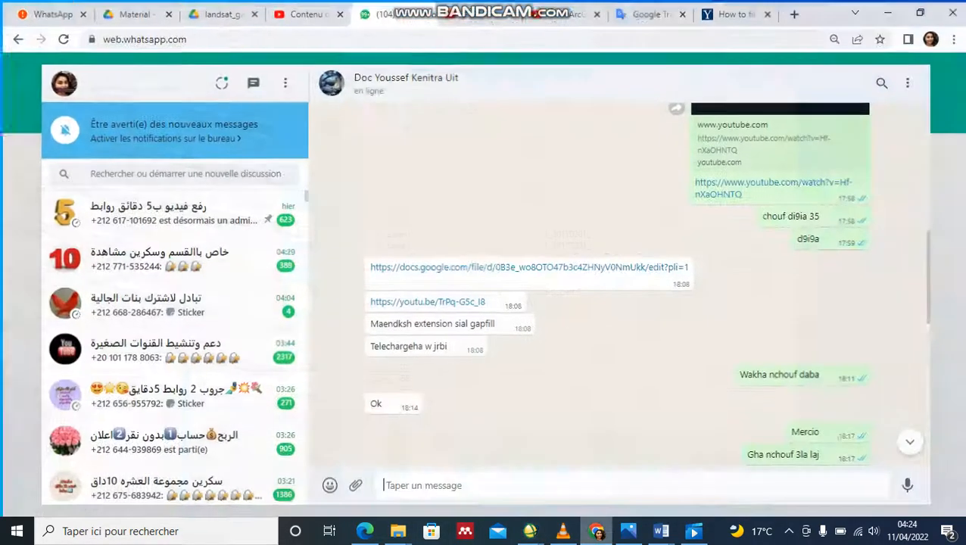
{"action": "left_click", "coordinate": [596, 531]}
{"action": "key", "text": "ctrl+Tab"}
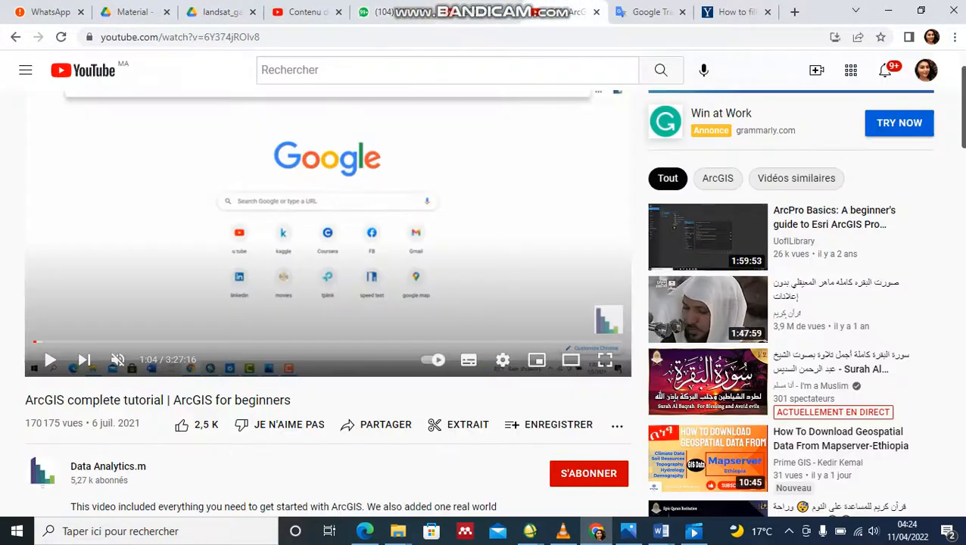
{"action": "key", "text": "ctrl+shift+Tab"}
{"action": "key", "text": "ctrl+shift+Tab"}
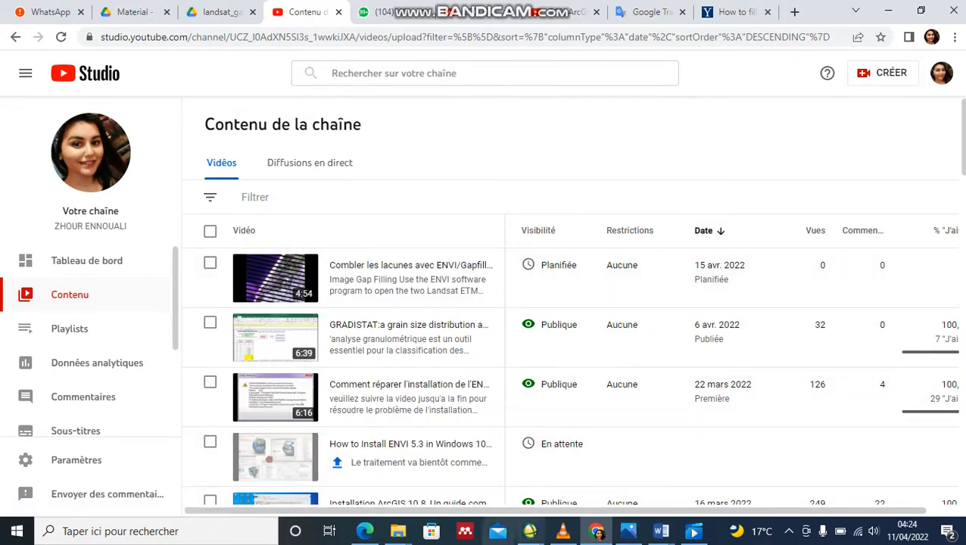
{"action": "mouse_move", "coordinate": [563, 530]}
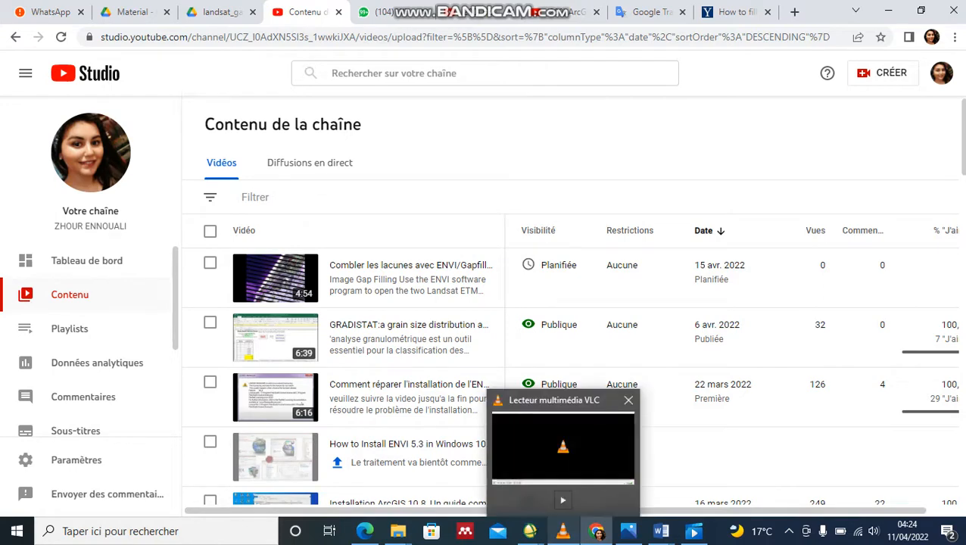
{"action": "left_click", "coordinate": [888, 11]}
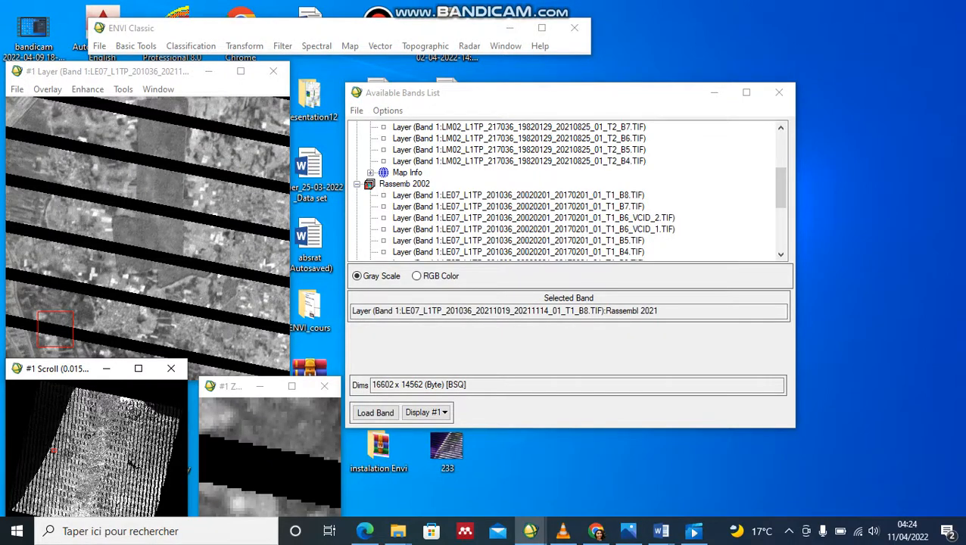
Step: Open traitement image 2021 together with its .hdr file from the 2021 folder and look through the available bands
{"action": "left_click", "coordinate": [100, 46]}
{"action": "mouse_move", "coordinate": [135, 46]}
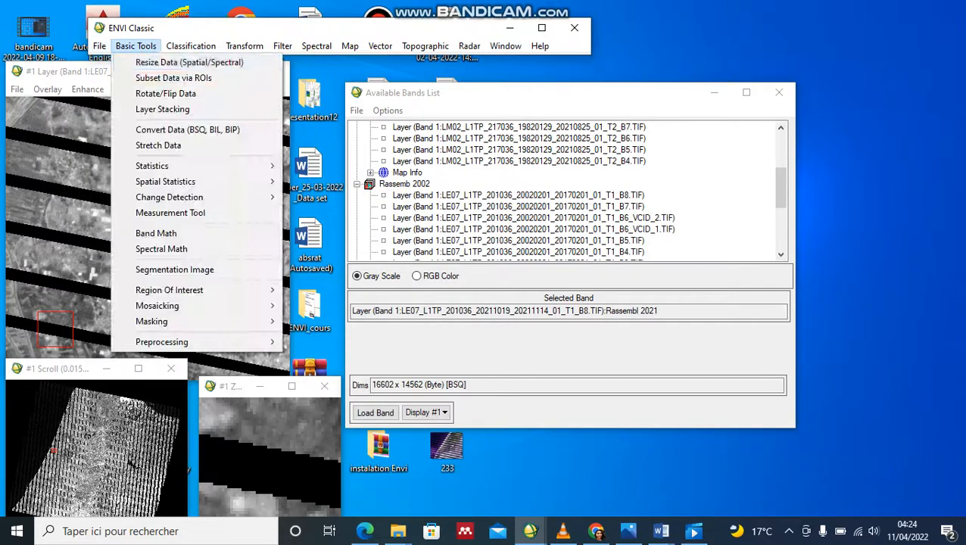
{"action": "left_click", "coordinate": [142, 63]}
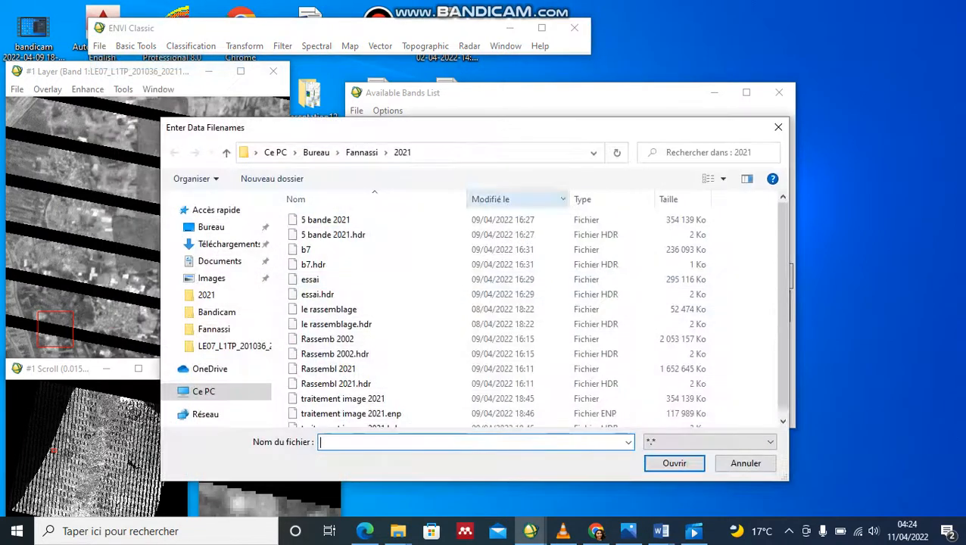
{"action": "scroll", "coordinate": [364, 378], "scroll_direction": "down", "scroll_amount": 1}
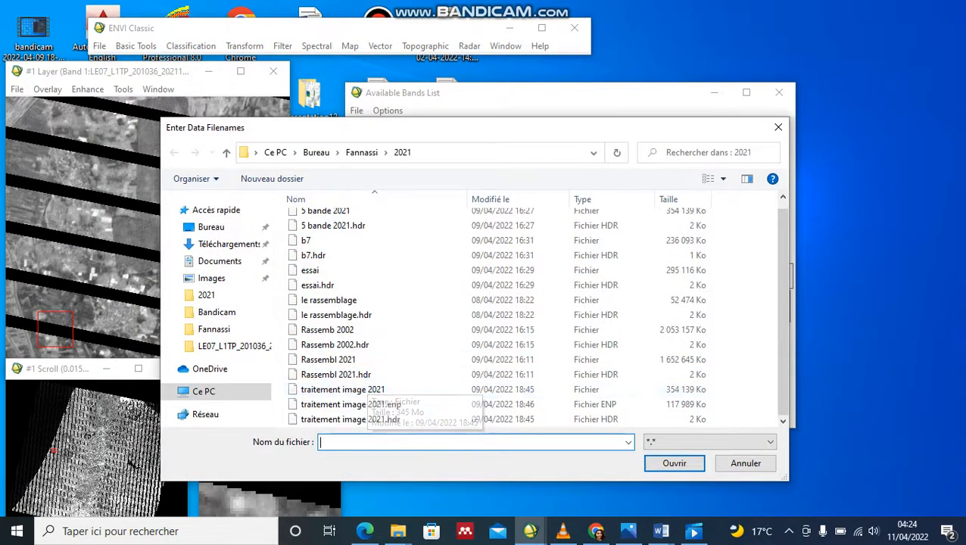
{"action": "left_click", "coordinate": [350, 419]}
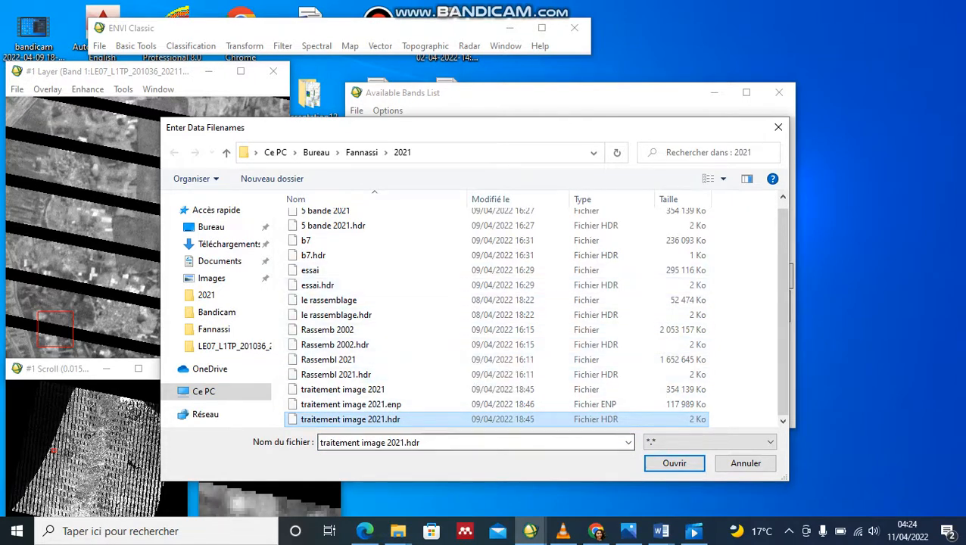
{"action": "left_click", "coordinate": [343, 389], "text": "ctrl"}
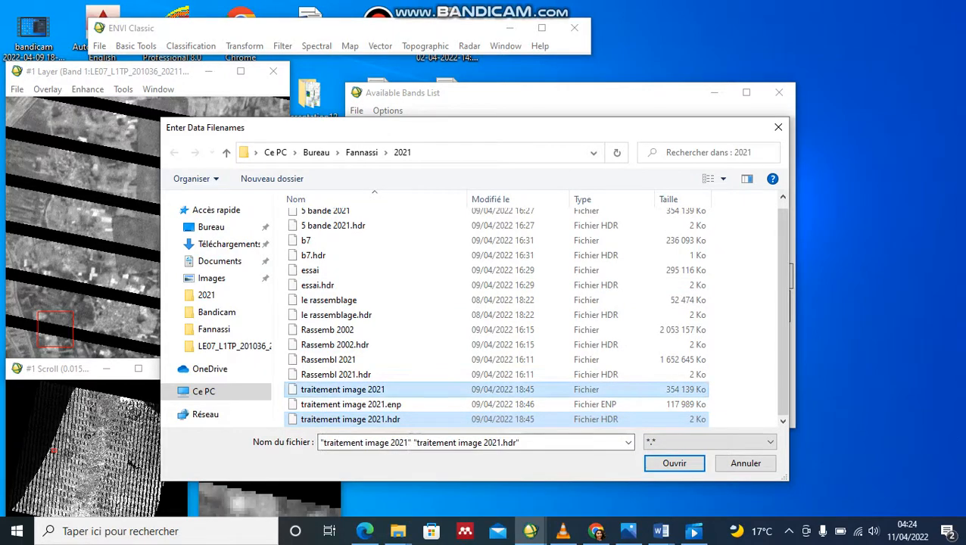
{"action": "left_click", "coordinate": [674, 462]}
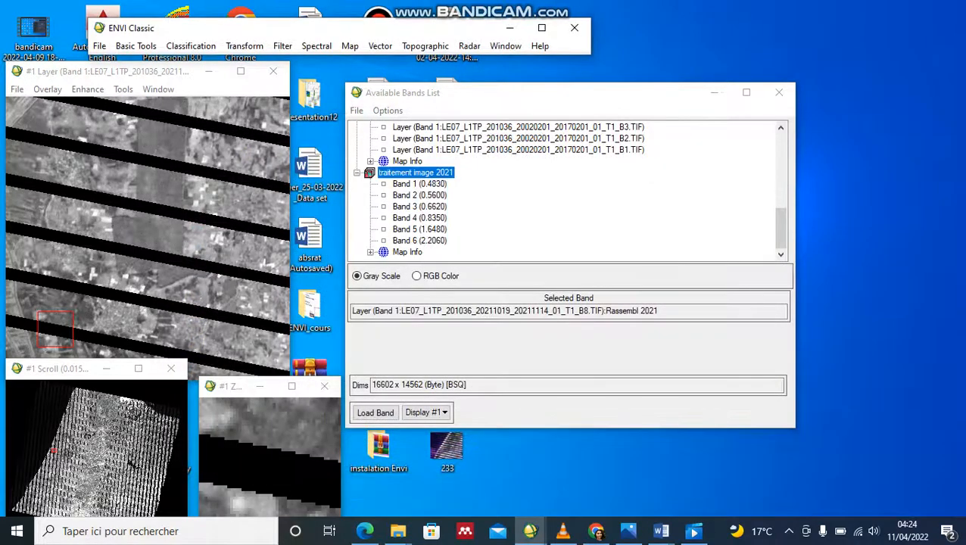
{"action": "scroll", "coordinate": [568, 190], "scroll_direction": "up", "scroll_amount": 5}
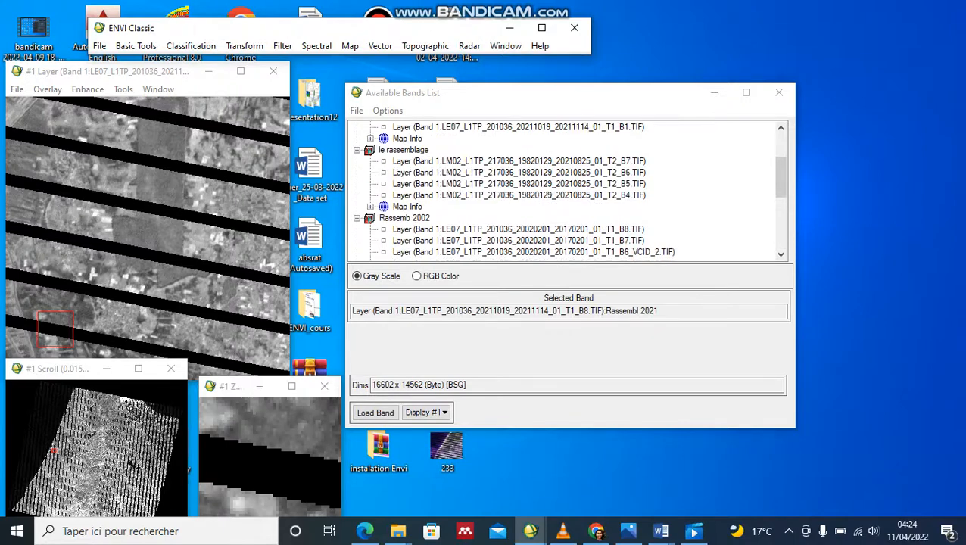
{"action": "scroll", "coordinate": [568, 191], "scroll_direction": "down", "scroll_amount": 5}
{"action": "scroll", "coordinate": [568, 191], "scroll_direction": "up", "scroll_amount": 5}
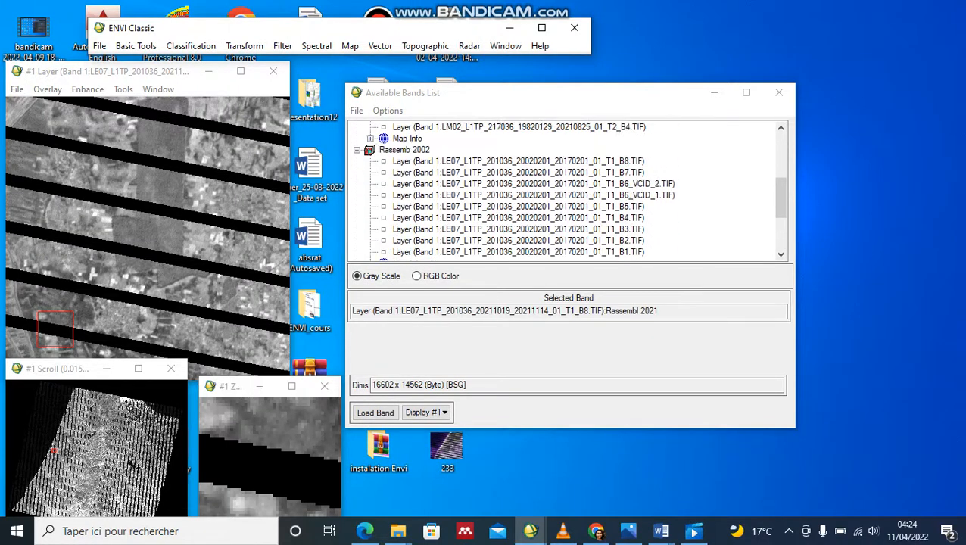
Step: Fold the band list of traitement image 2021 and close that file
{"action": "scroll", "coordinate": [567, 190], "scroll_direction": "down", "scroll_amount": 5}
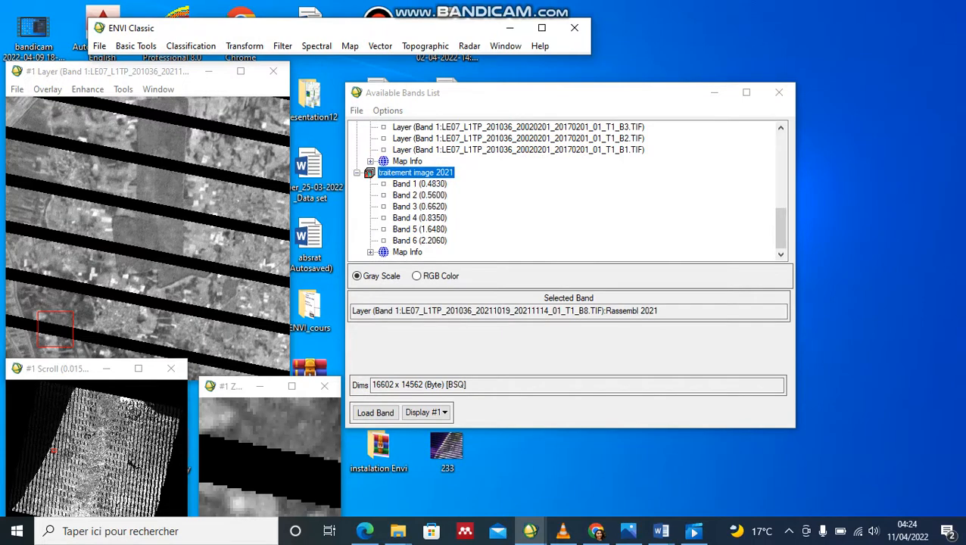
{"action": "left_click", "coordinate": [415, 173]}
{"action": "left_click", "coordinate": [357, 173]}
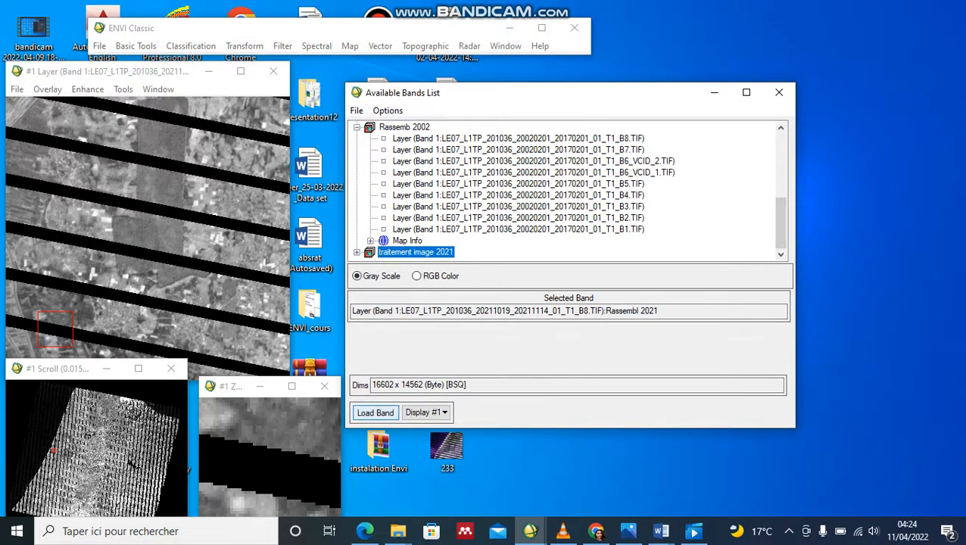
{"action": "left_click", "coordinate": [376, 413]}
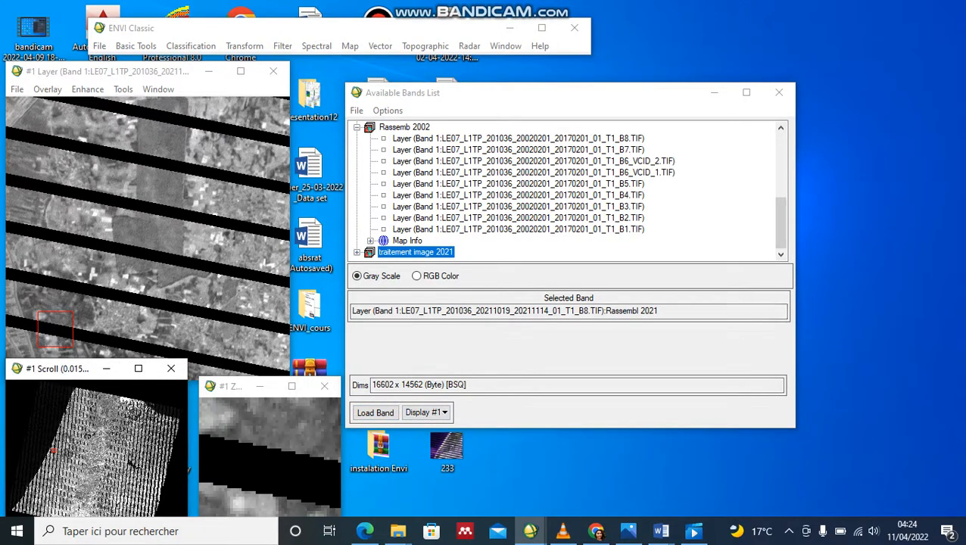
{"action": "right_click", "coordinate": [416, 253]}
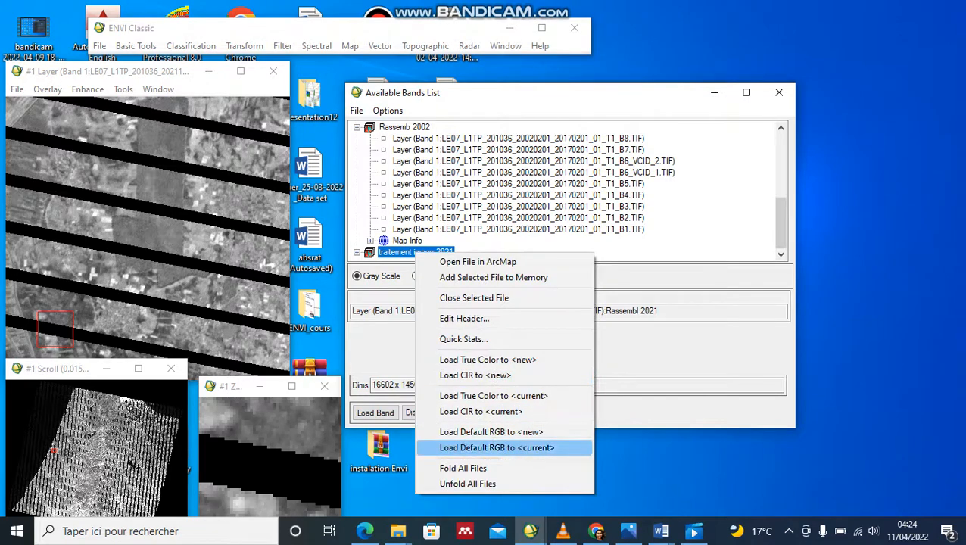
{"action": "left_click", "coordinate": [474, 297]}
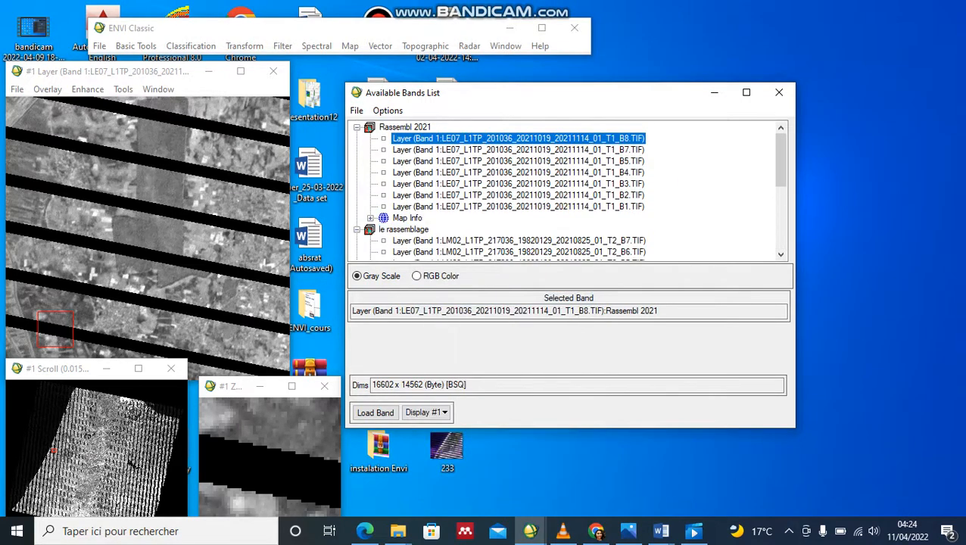
Step: Look through the remaining files and load the B8 band of Rassembl 2021 in gray scale into a second, new display
{"action": "scroll", "coordinate": [568, 190], "scroll_direction": "down", "scroll_amount": 5}
{"action": "scroll", "coordinate": [567, 191], "scroll_direction": "up", "scroll_amount": 8}
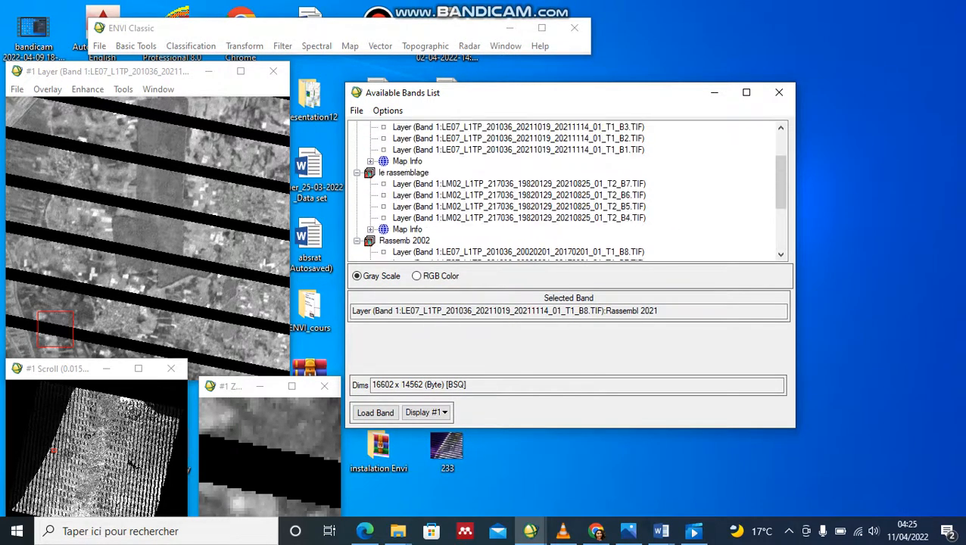
{"action": "scroll", "coordinate": [568, 191], "scroll_direction": "down", "scroll_amount": 5}
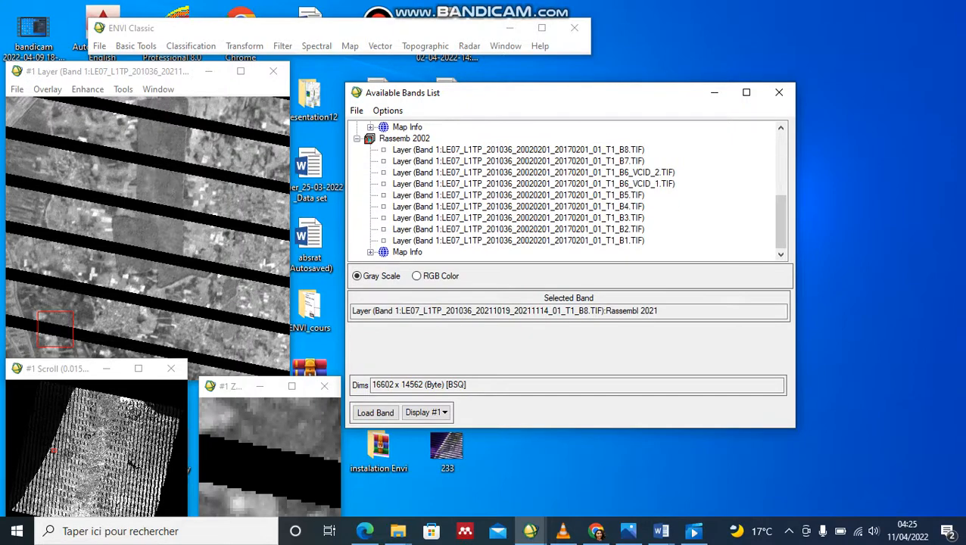
{"action": "scroll", "coordinate": [568, 191], "scroll_direction": "up", "scroll_amount": 5}
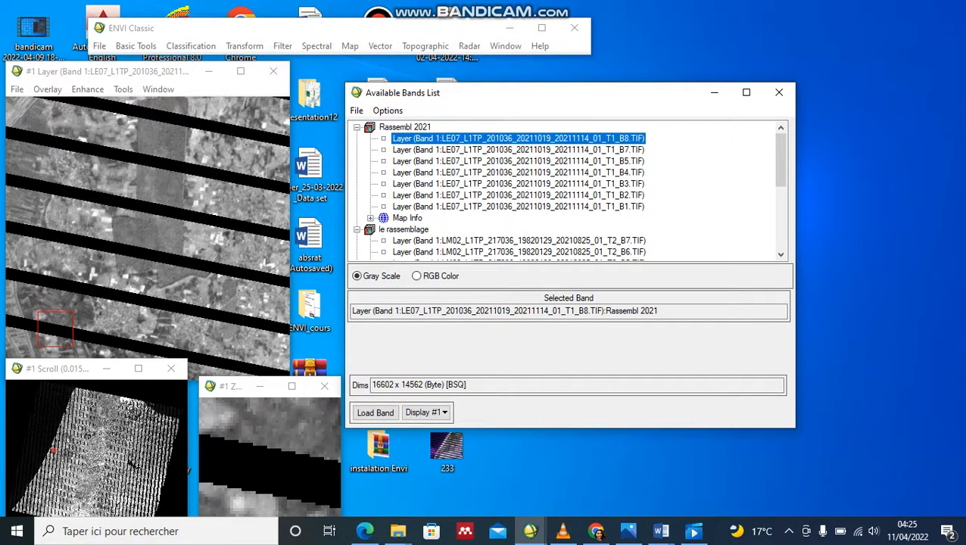
{"action": "right_click", "coordinate": [398, 127]}
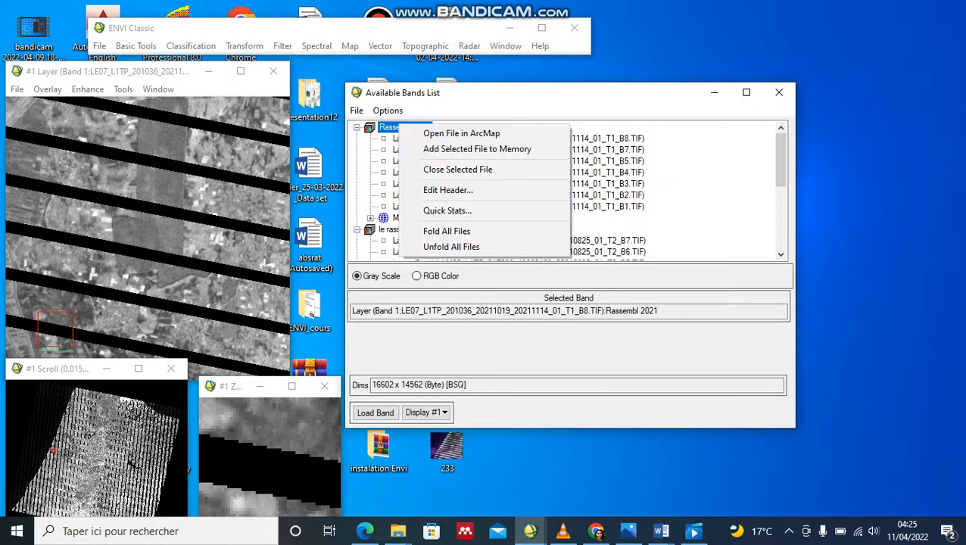
{"action": "left_click", "coordinate": [426, 412]}
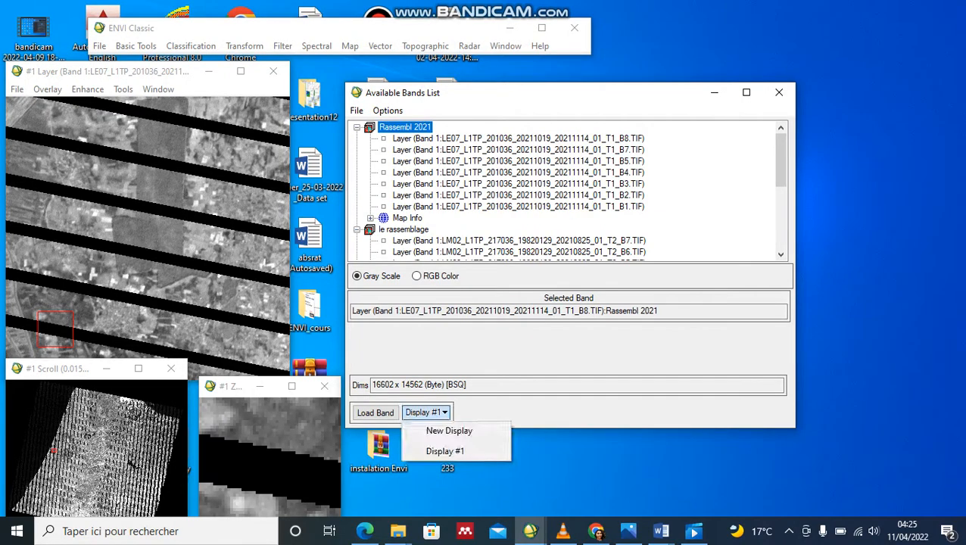
{"action": "left_click", "coordinate": [453, 429]}
{"action": "left_click", "coordinate": [375, 412]}
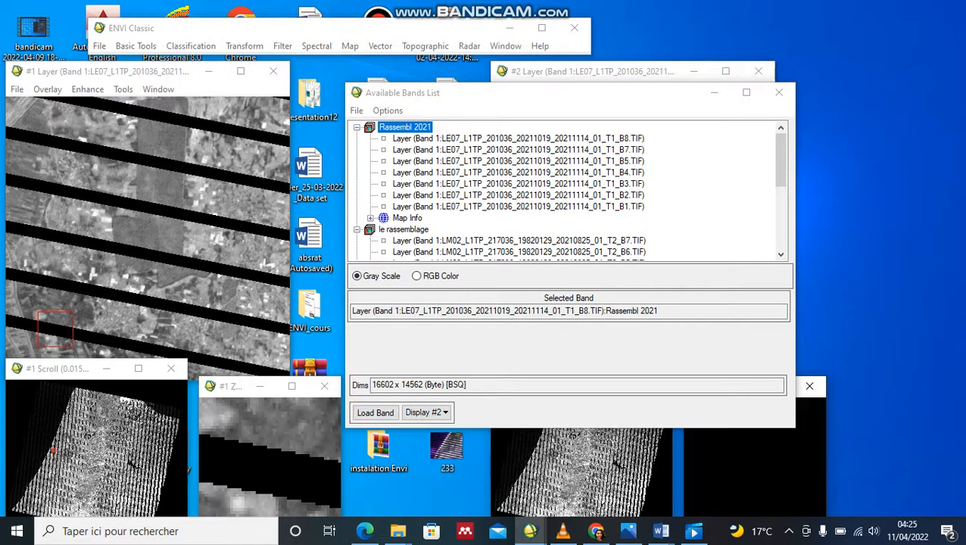
Step: Close the Rassembl 2021 file together with the displays that show its data
{"action": "right_click", "coordinate": [409, 126]}
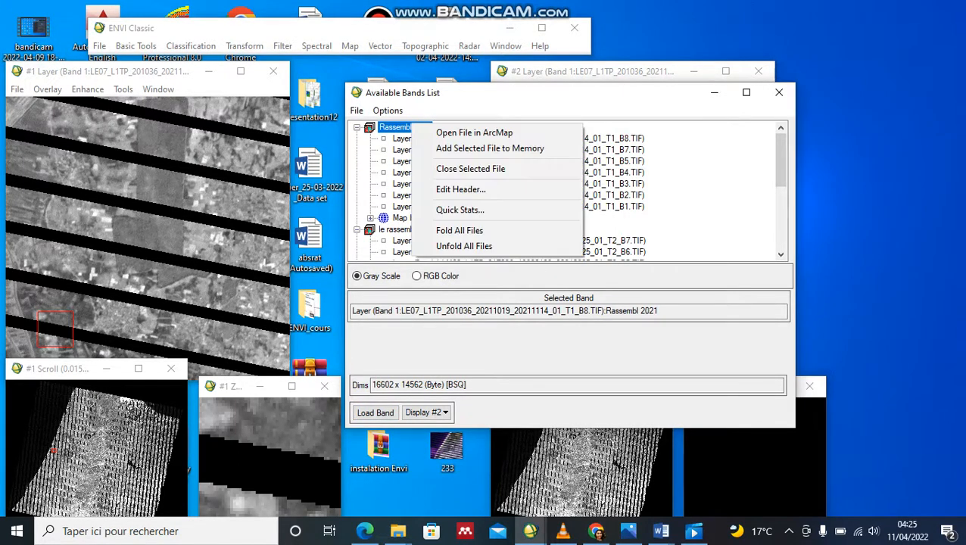
{"action": "left_click", "coordinate": [471, 166]}
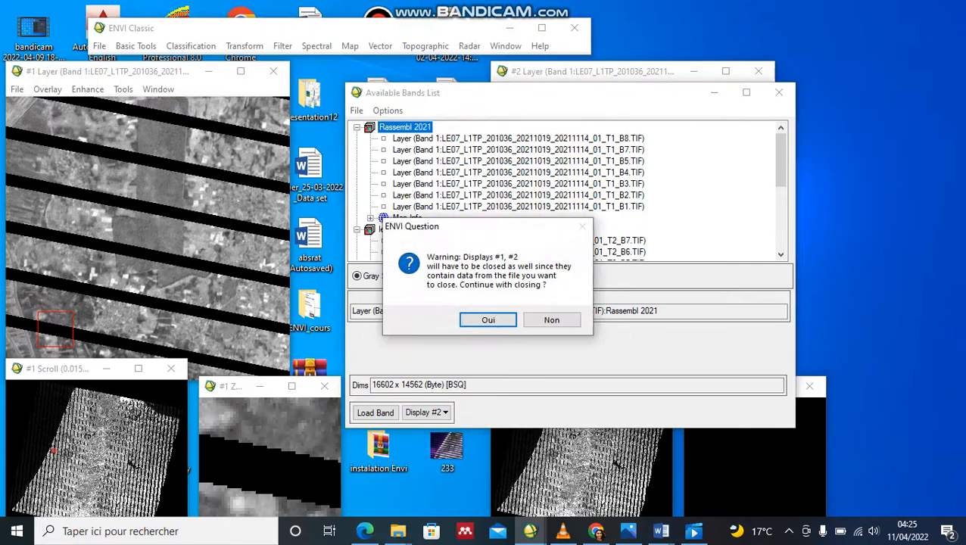
{"action": "left_click", "coordinate": [488, 320]}
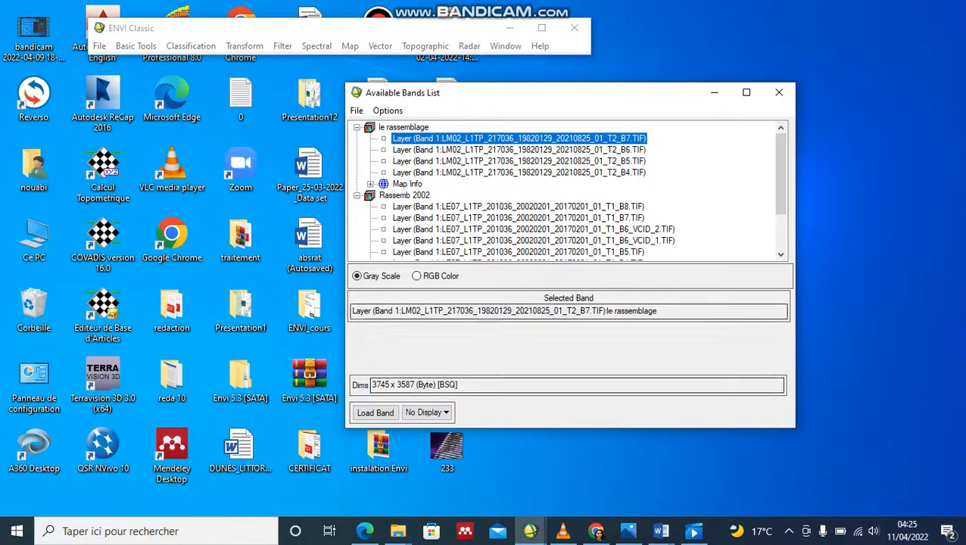
Step: Open the image file traitement image 2021.hdr from the 2021 folder
{"action": "left_click", "coordinate": [99, 46]}
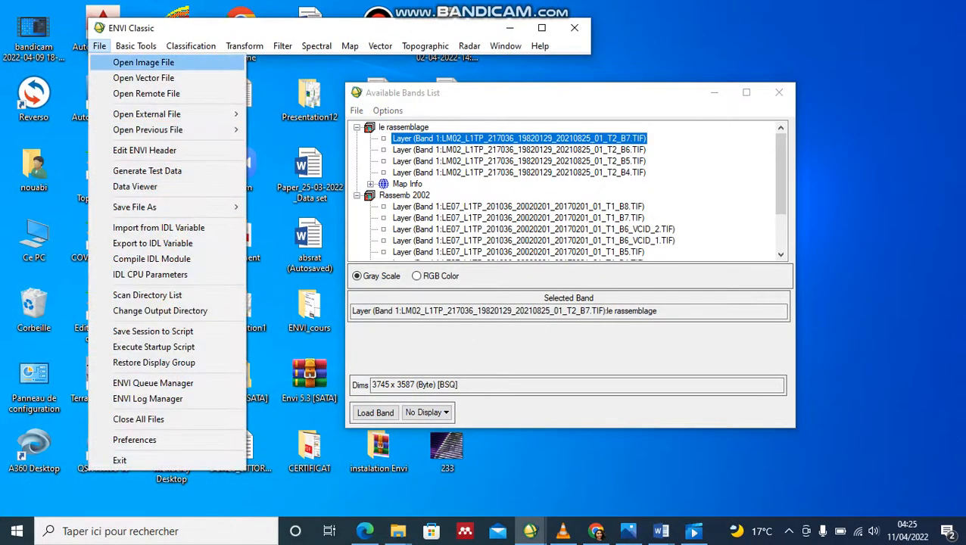
{"action": "key", "text": "Return"}
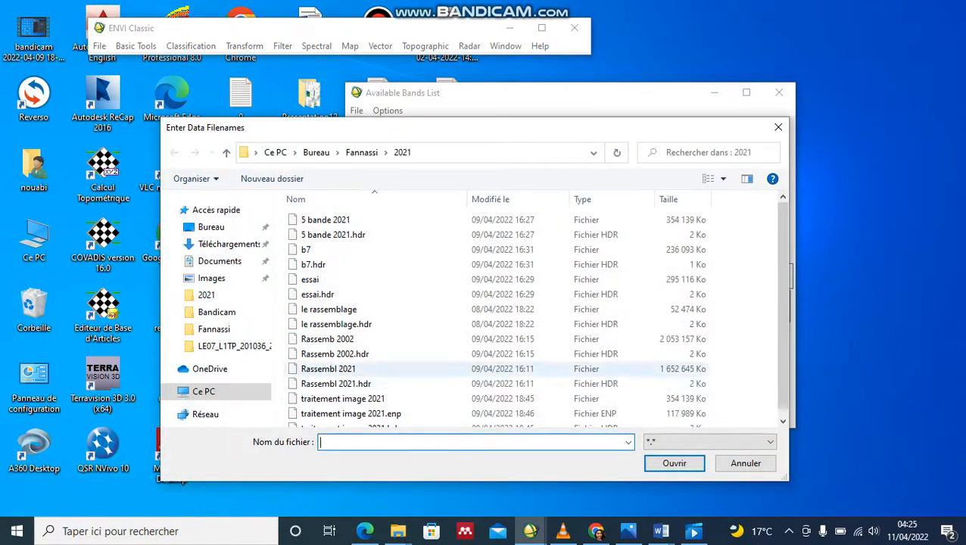
{"action": "scroll", "coordinate": [492, 369], "scroll_direction": "down", "scroll_amount": 1}
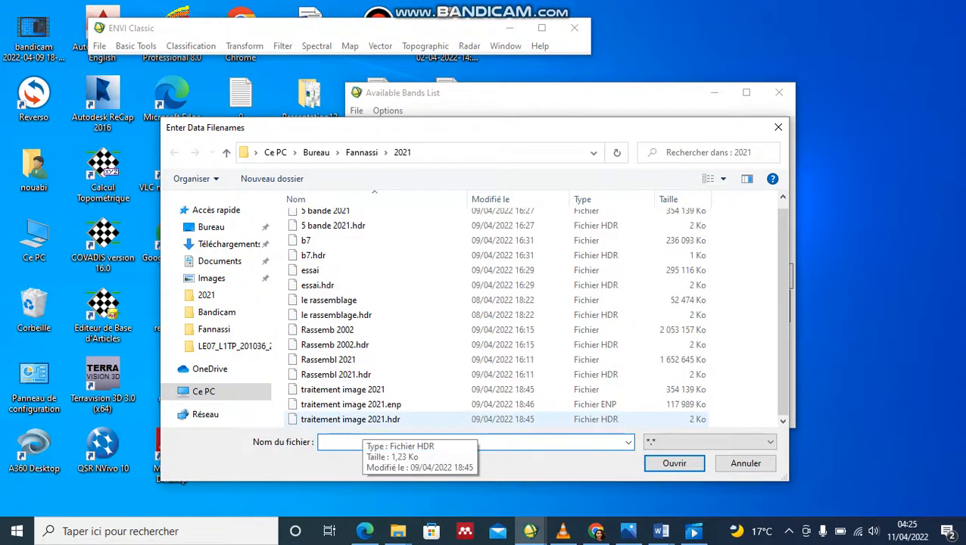
{"action": "left_click", "coordinate": [356, 419]}
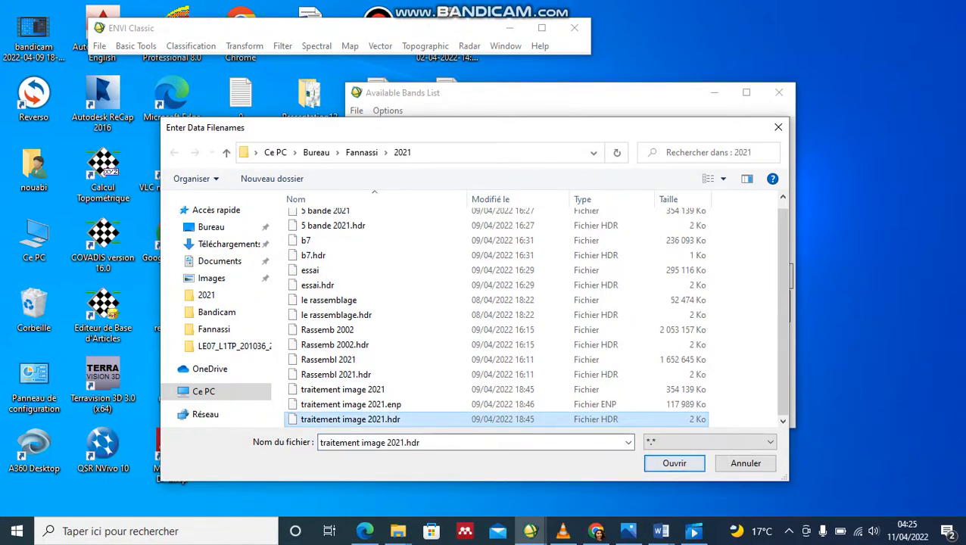
{"action": "left_click", "coordinate": [674, 463]}
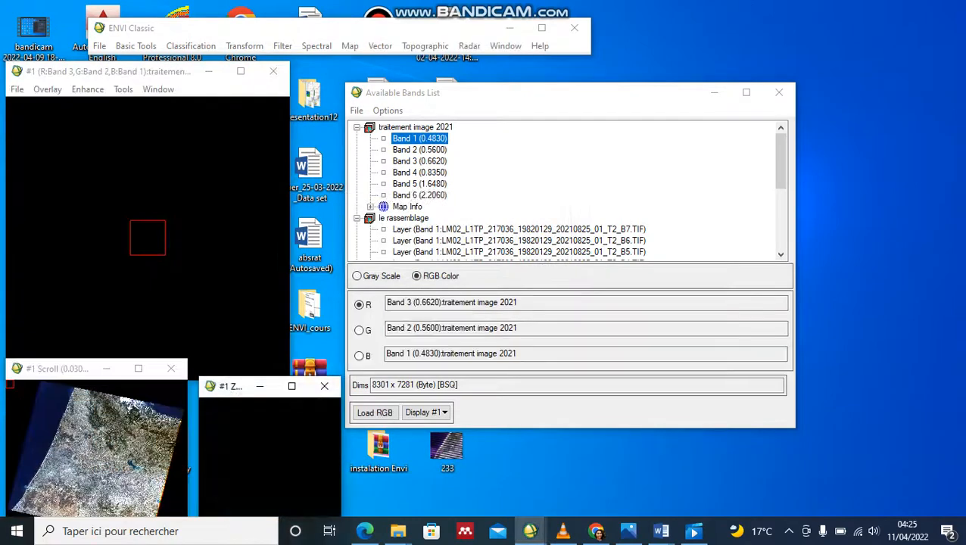
Step: Move the display's view box to the south-western coast and compare the image with the striped 233.png in Photos
{"action": "left_click_drag", "start_coordinate": [57, 458], "coordinate": [29, 483]}
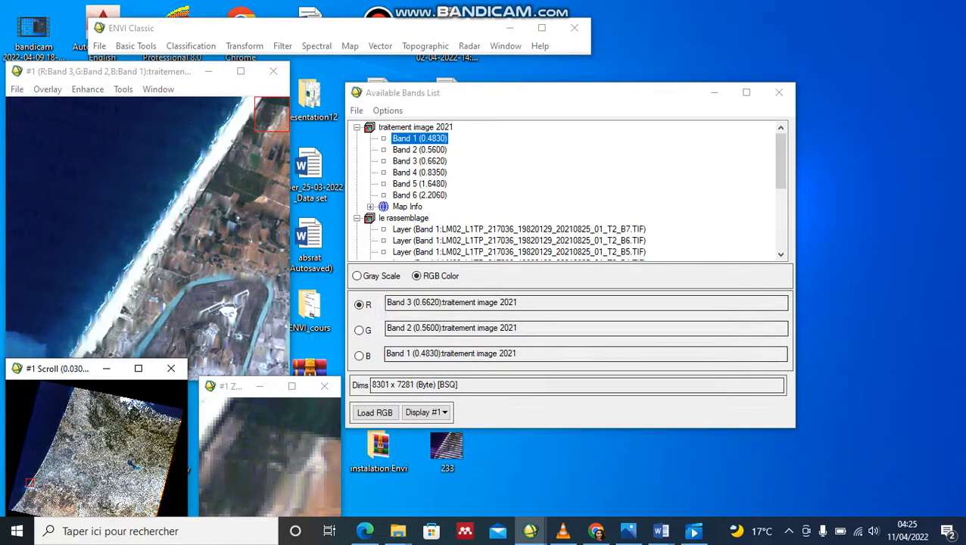
{"action": "left_click", "coordinate": [628, 531]}
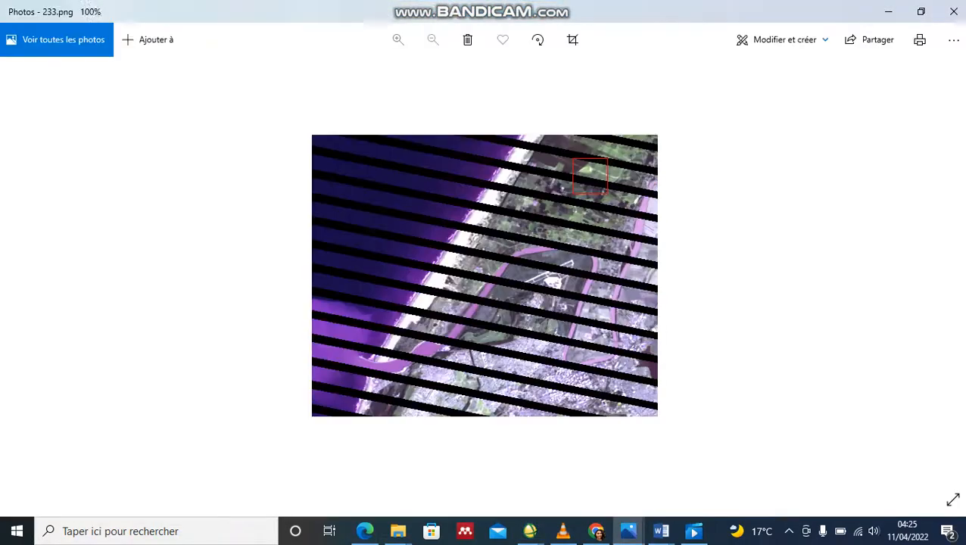
{"action": "left_click", "coordinate": [888, 11]}
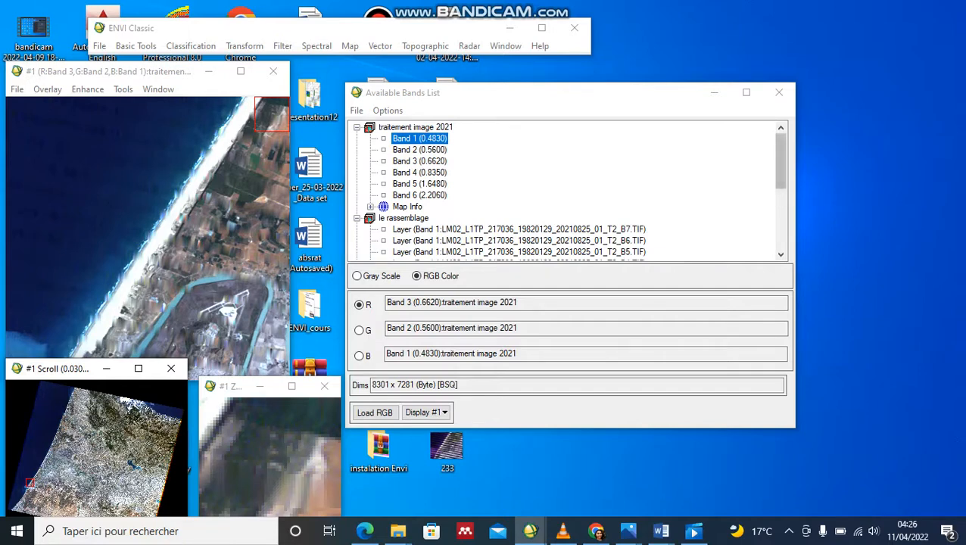
Step: Assign the B7, B6 and B5 bands of le rassemblage to red, green and blue for an RGB composite
{"action": "left_click", "coordinate": [403, 218]}
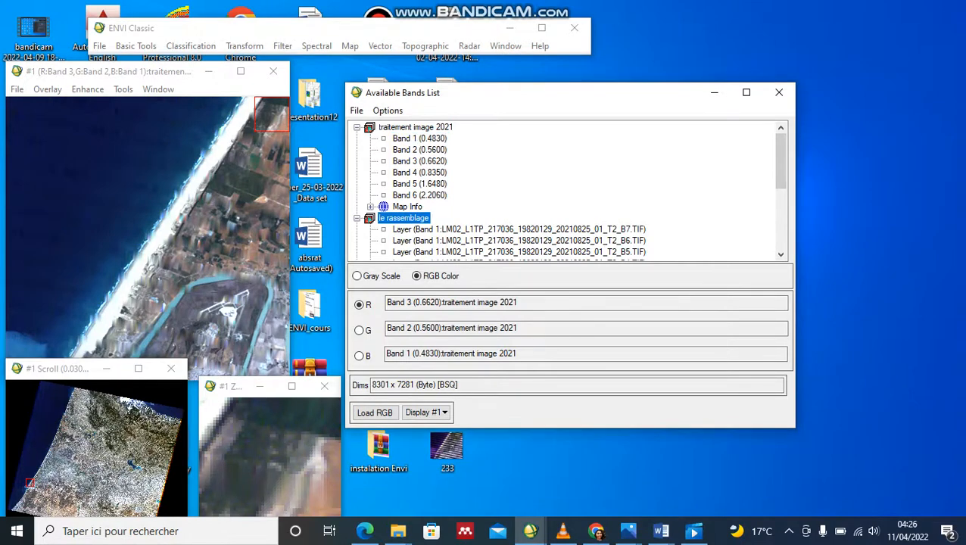
{"action": "left_click", "coordinate": [781, 255]}
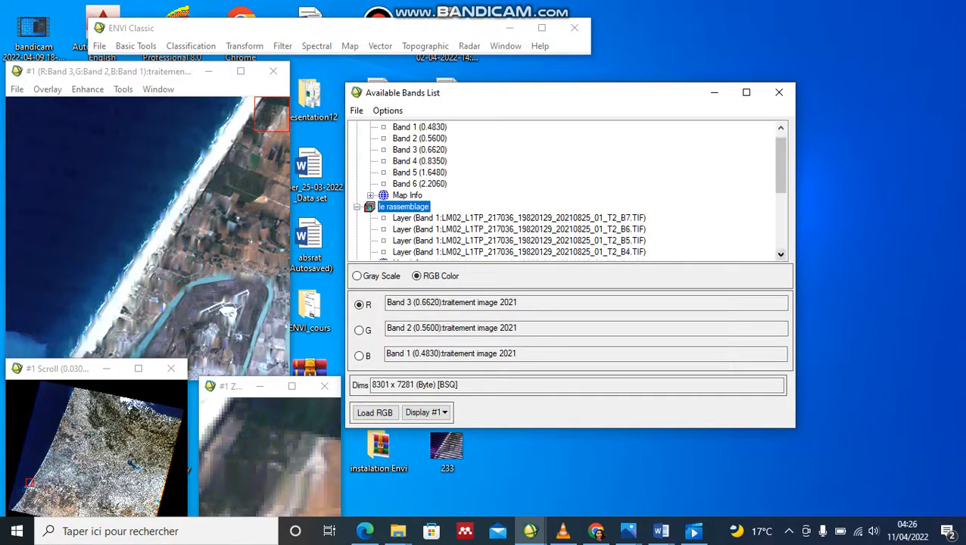
{"action": "left_click", "coordinate": [780, 255]}
{"action": "left_click", "coordinate": [781, 255]}
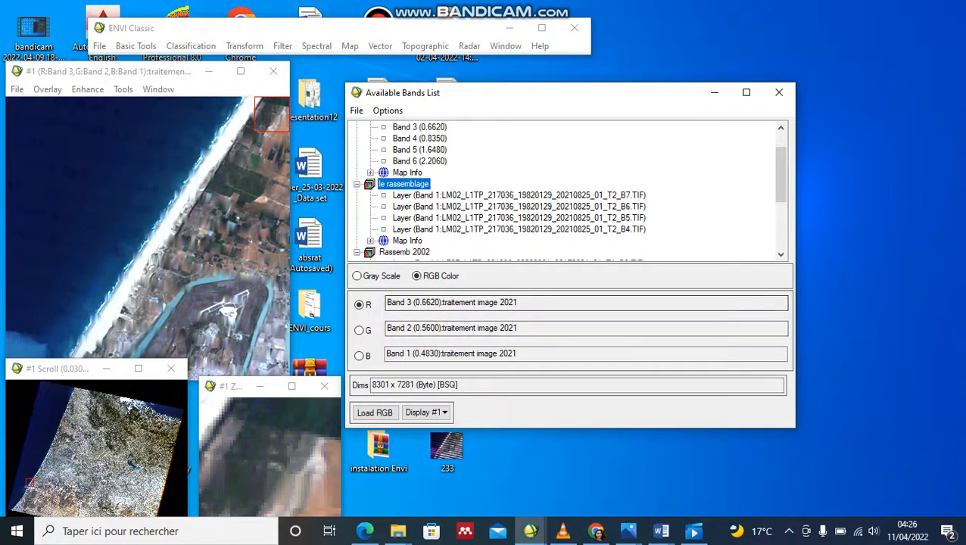
{"action": "left_click", "coordinate": [519, 196]}
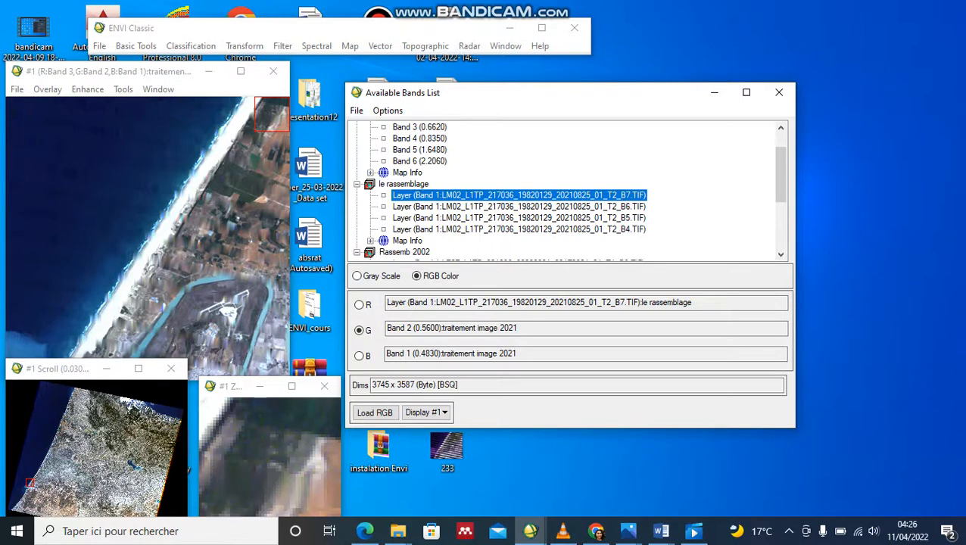
{"action": "left_click", "coordinate": [359, 305]}
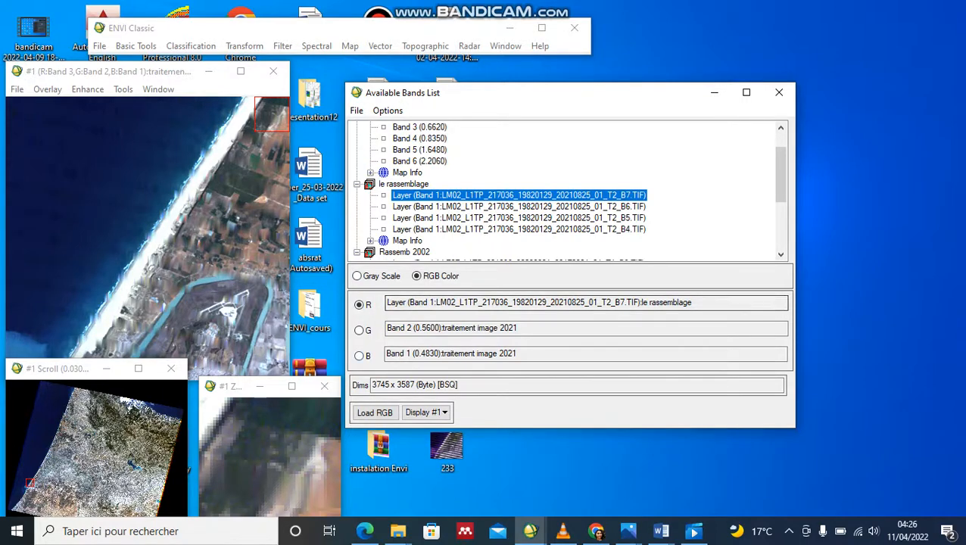
{"action": "left_click", "coordinate": [359, 330]}
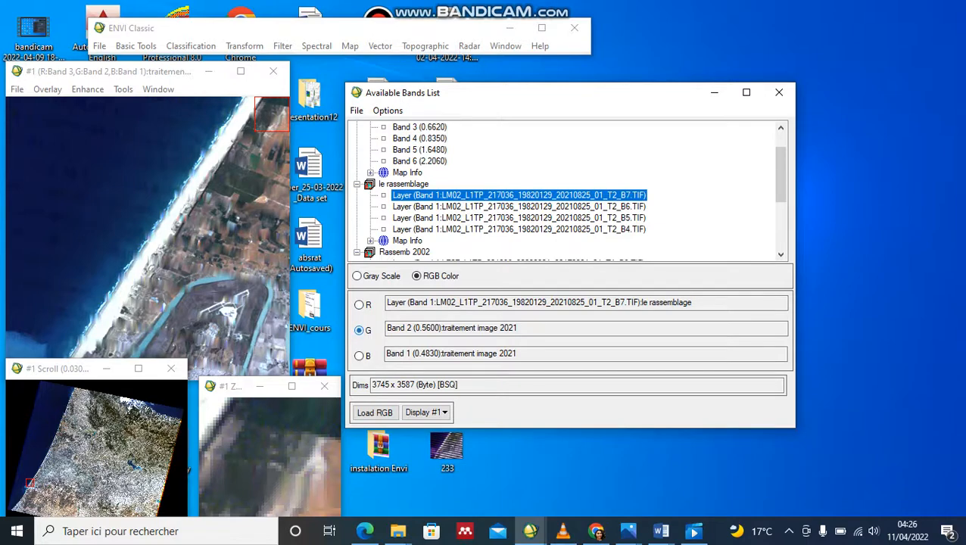
{"action": "left_click", "coordinate": [519, 206]}
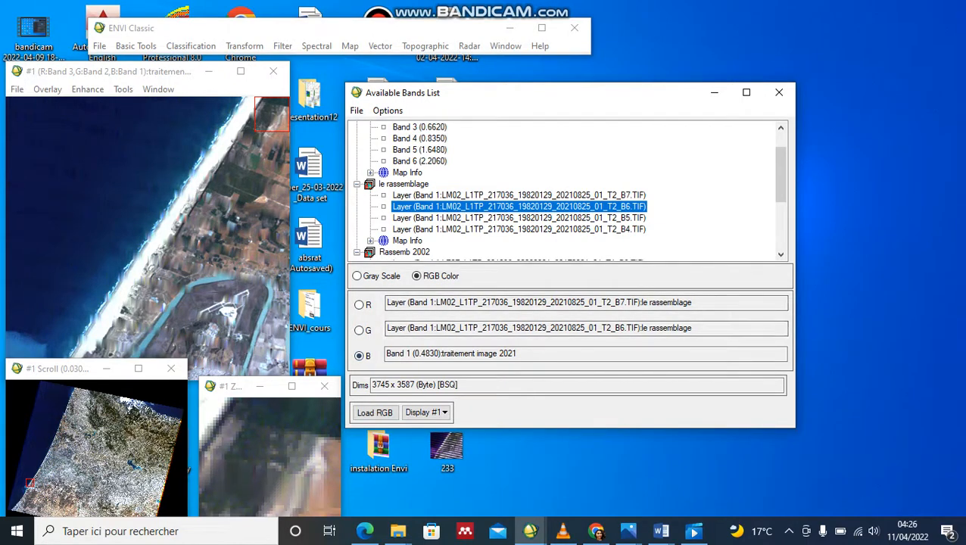
{"action": "left_click", "coordinate": [519, 218]}
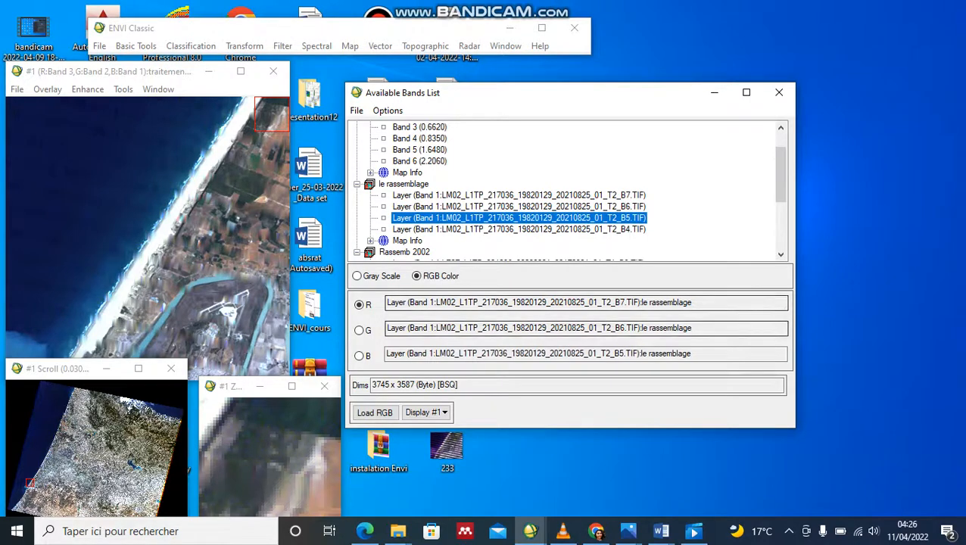
Step: Load the le rassemblage RGB composite into a new display
{"action": "left_click", "coordinate": [427, 411]}
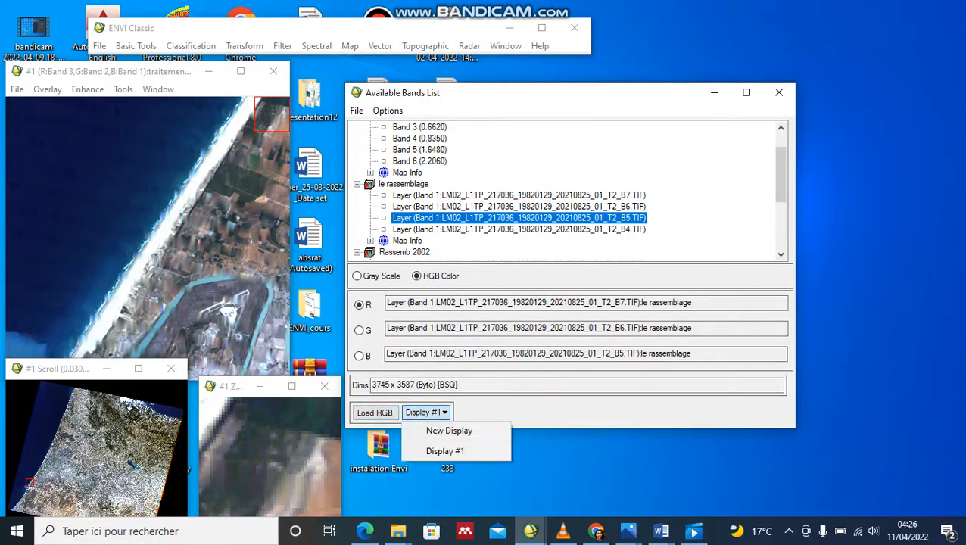
{"action": "left_click", "coordinate": [447, 430]}
{"action": "left_click", "coordinate": [374, 413]}
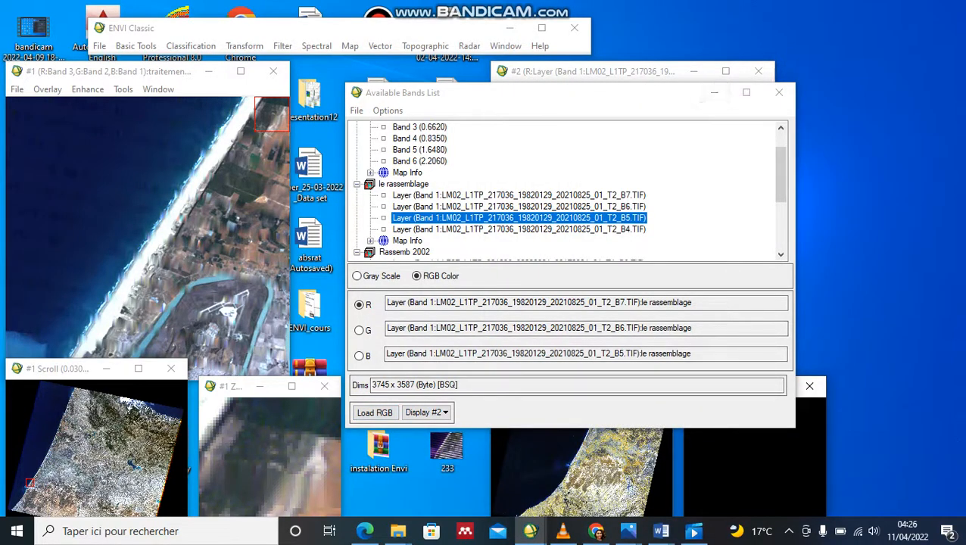
Step: Examine the Layer Stacking parameters and the list of available input files, leaving the tool without stacking anything
{"action": "scroll", "coordinate": [779, 174], "scroll_direction": "down", "scroll_amount": 2}
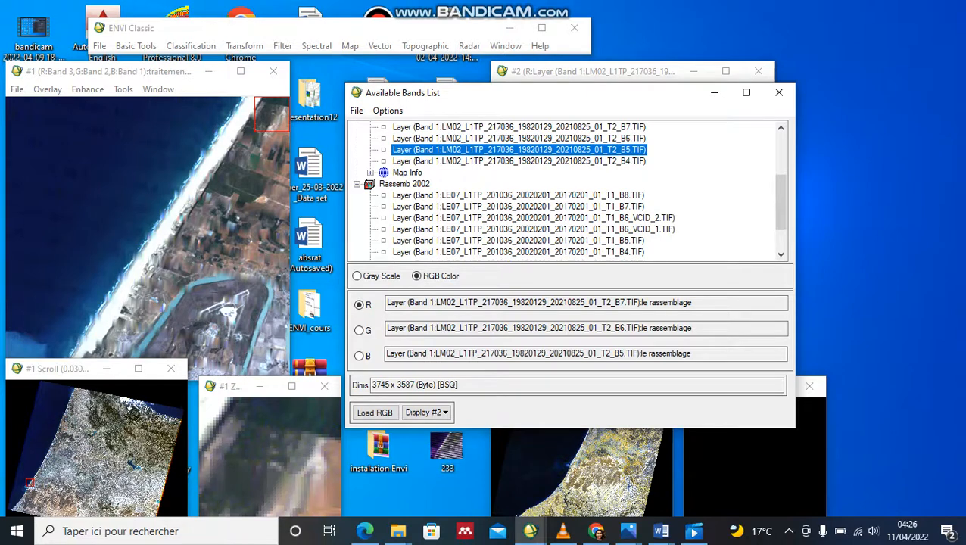
{"action": "scroll", "coordinate": [564, 193], "scroll_direction": "down", "scroll_amount": 2}
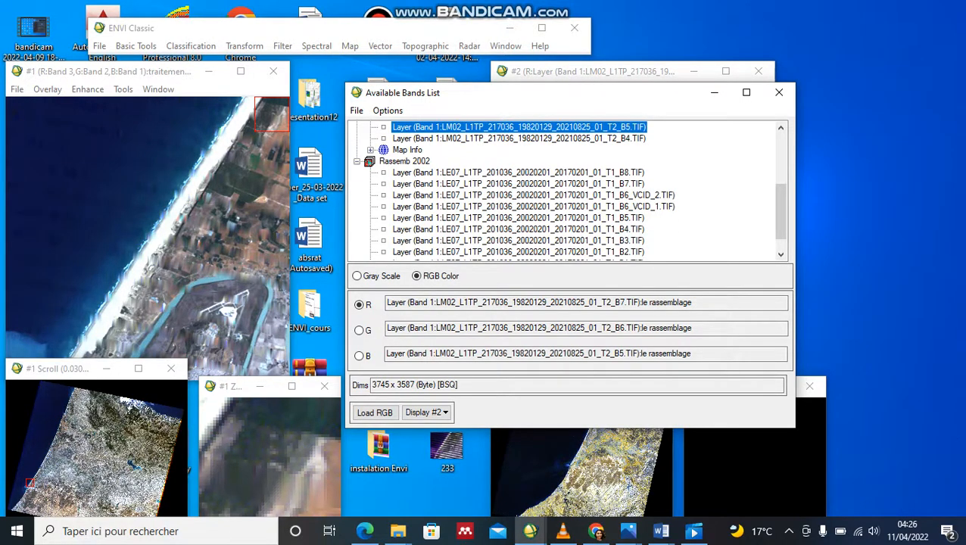
{"action": "left_click", "coordinate": [135, 45]}
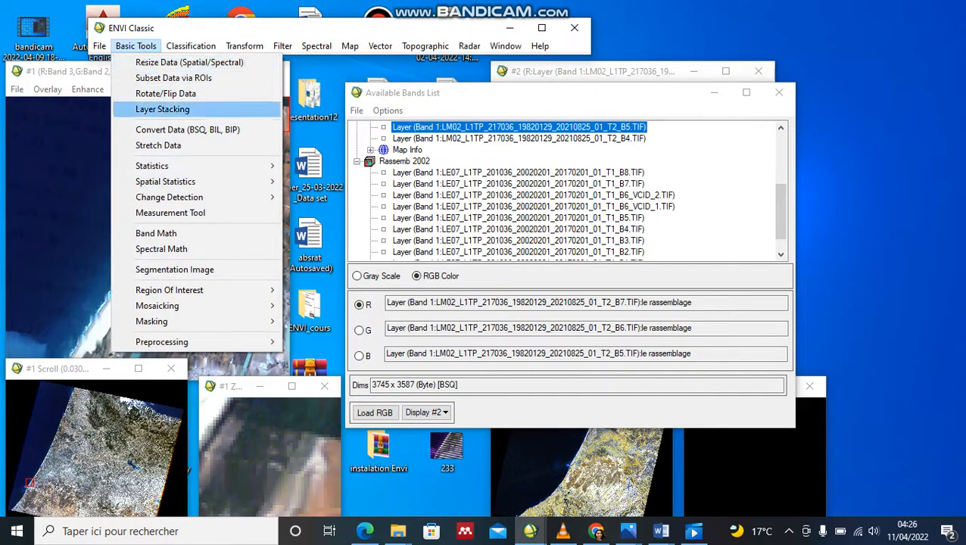
{"action": "left_click", "coordinate": [162, 109]}
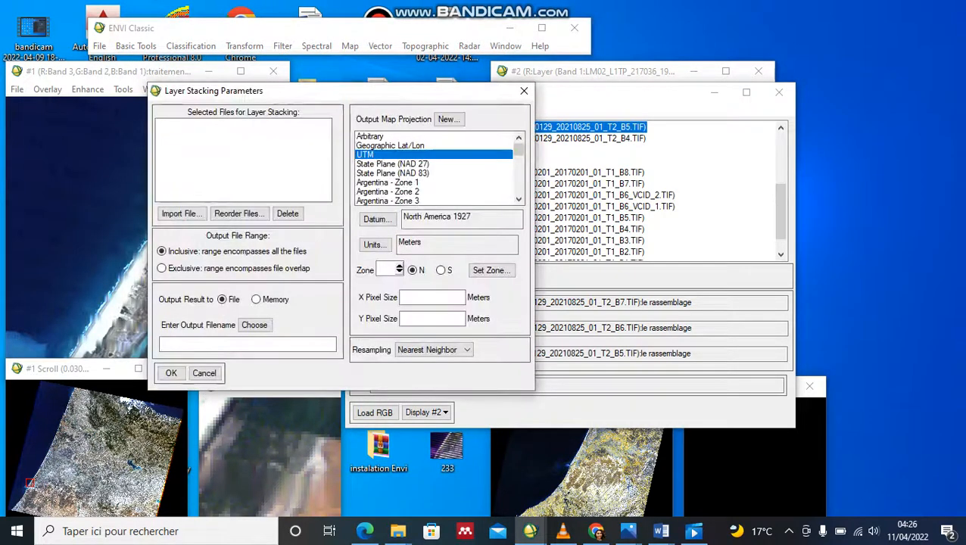
{"action": "left_click", "coordinate": [181, 213]}
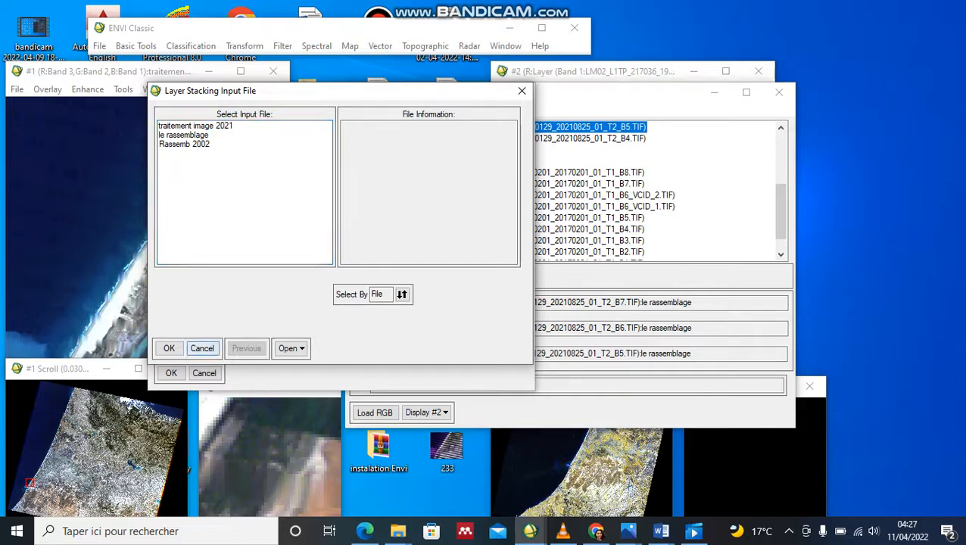
{"action": "left_click", "coordinate": [168, 348]}
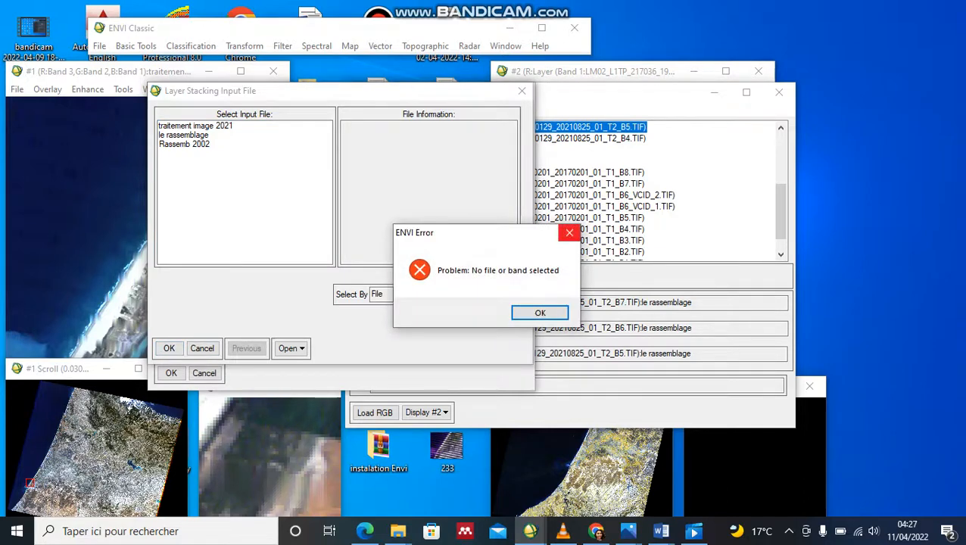
{"action": "left_click", "coordinate": [569, 232]}
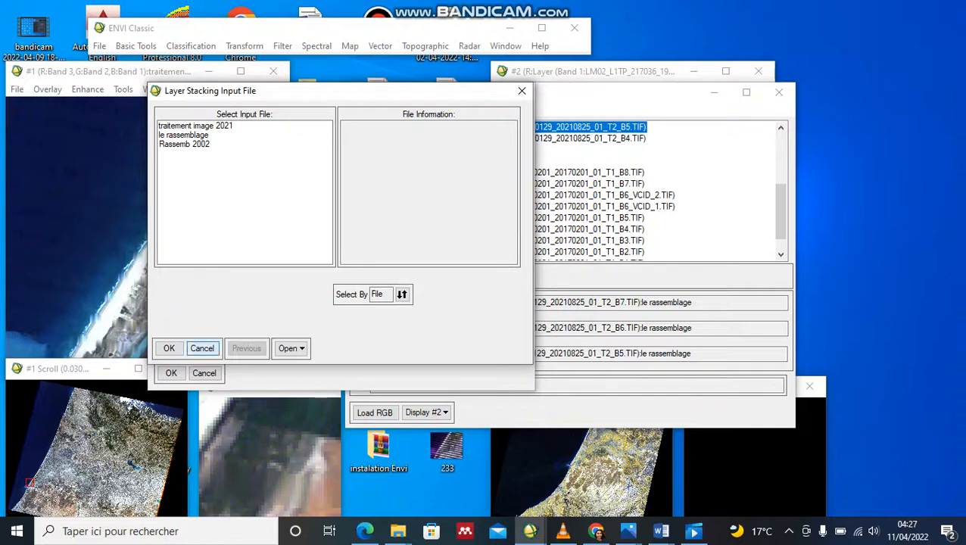
{"action": "left_click", "coordinate": [202, 348]}
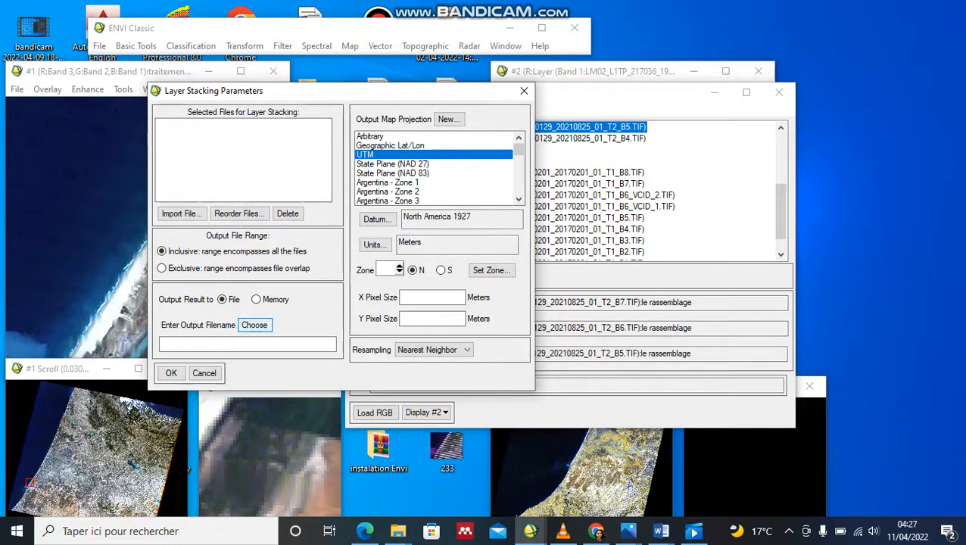
{"action": "left_click", "coordinate": [524, 91]}
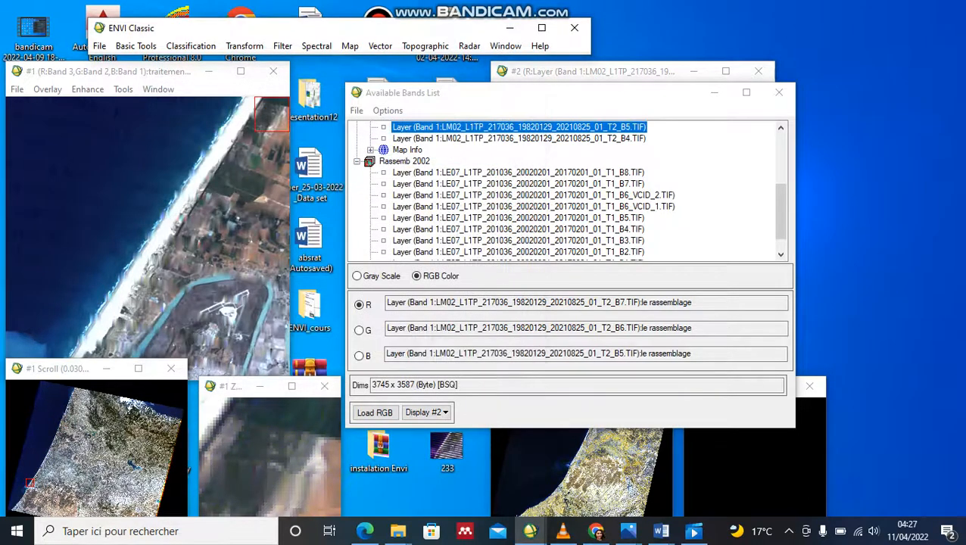
Step: Assign the B5, B4 and B7 bands of Rassemb 2002 to red, green and blue for an RGB composite
{"action": "scroll", "coordinate": [568, 191], "scroll_direction": "down", "scroll_amount": 1}
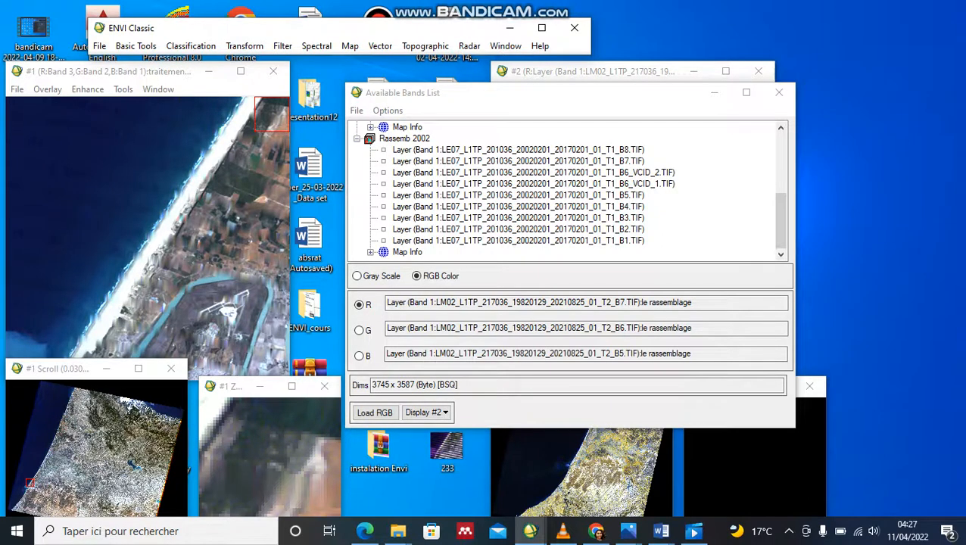
{"action": "left_click", "coordinate": [405, 139]}
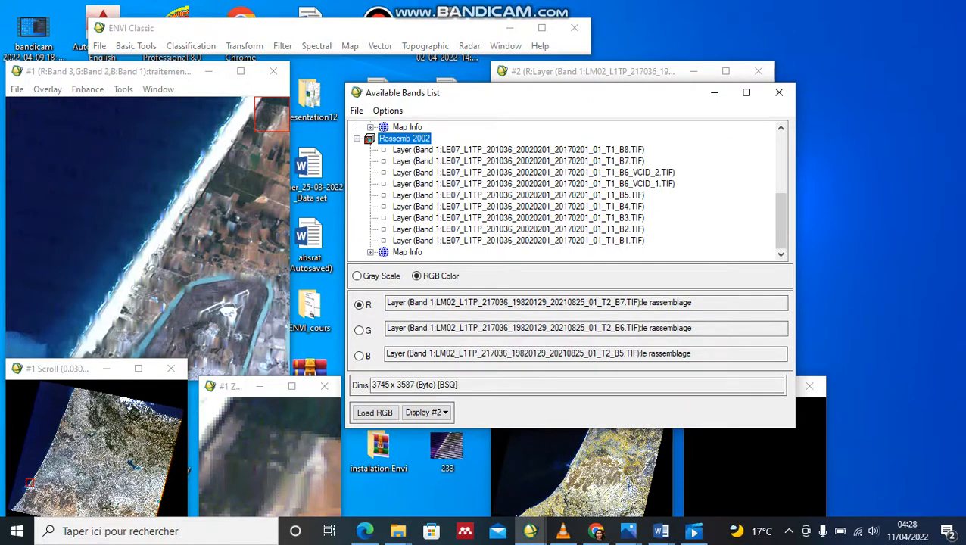
{"action": "left_click", "coordinate": [517, 207]}
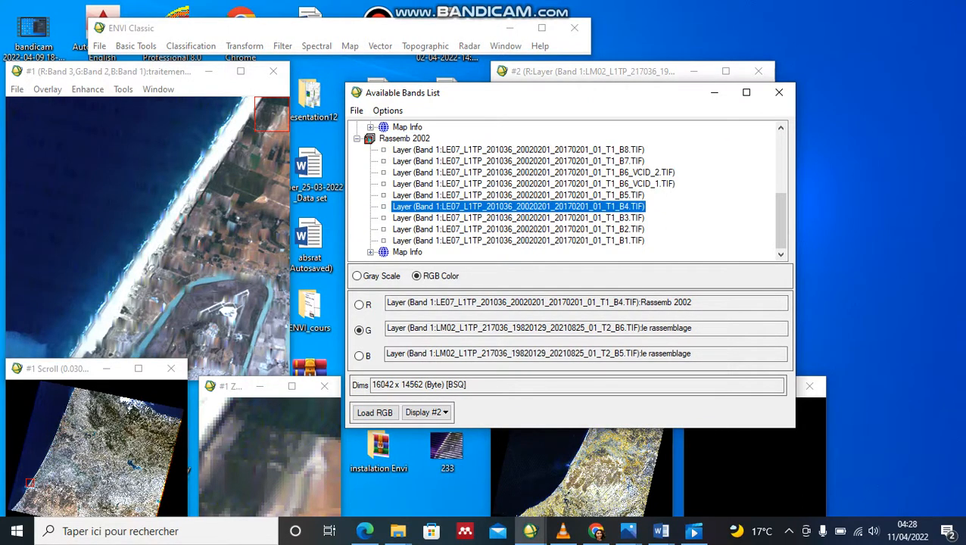
{"action": "left_click", "coordinate": [518, 196]}
{"action": "left_click", "coordinate": [359, 306]}
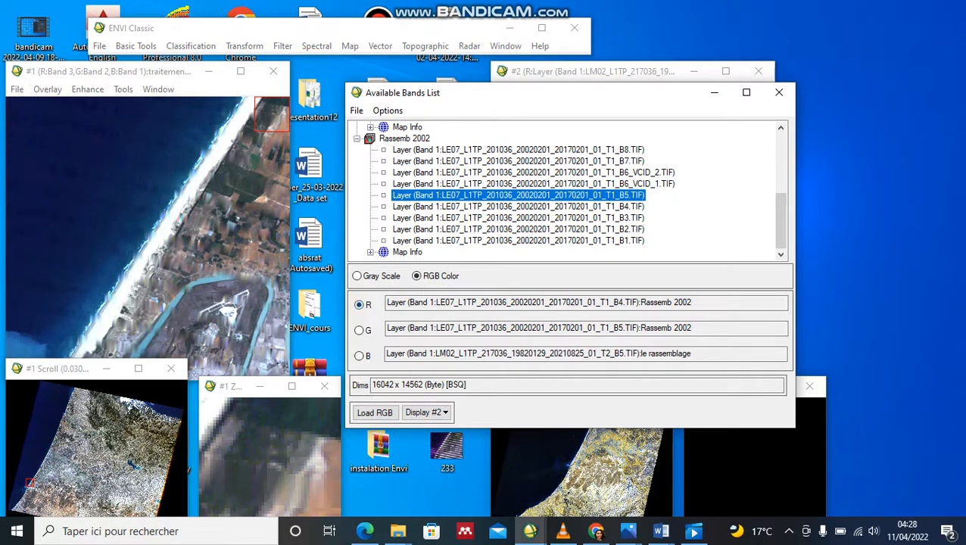
{"action": "left_click", "coordinate": [518, 196]}
{"action": "left_click", "coordinate": [517, 207]}
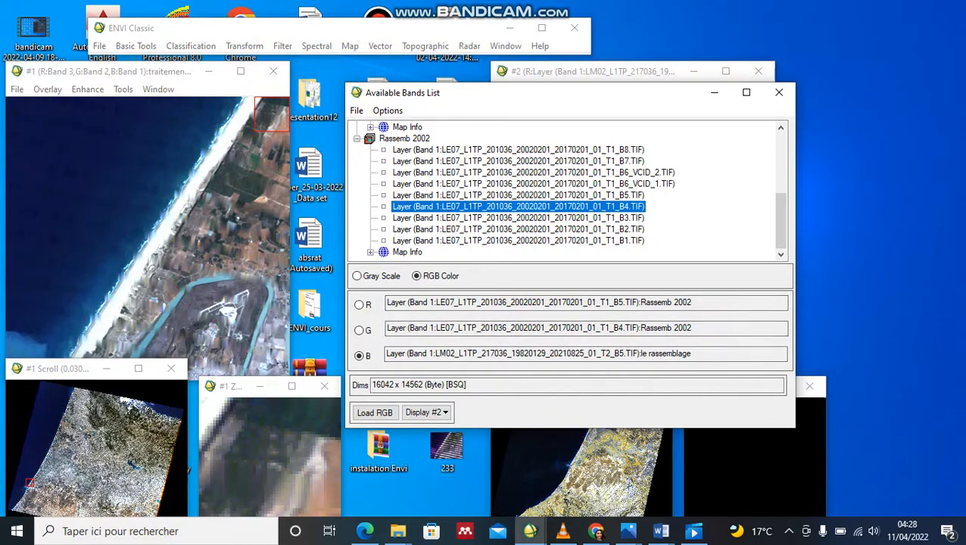
{"action": "left_click", "coordinate": [518, 161]}
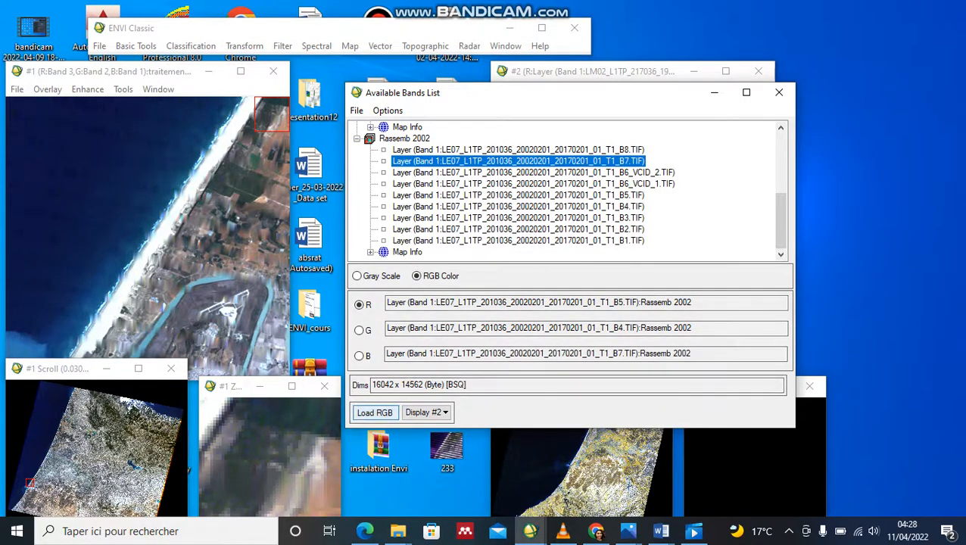
Step: Load the Rassemb 2002 B5-B4-B7 composite into a new display
{"action": "left_click", "coordinate": [426, 413]}
{"action": "left_click", "coordinate": [449, 430]}
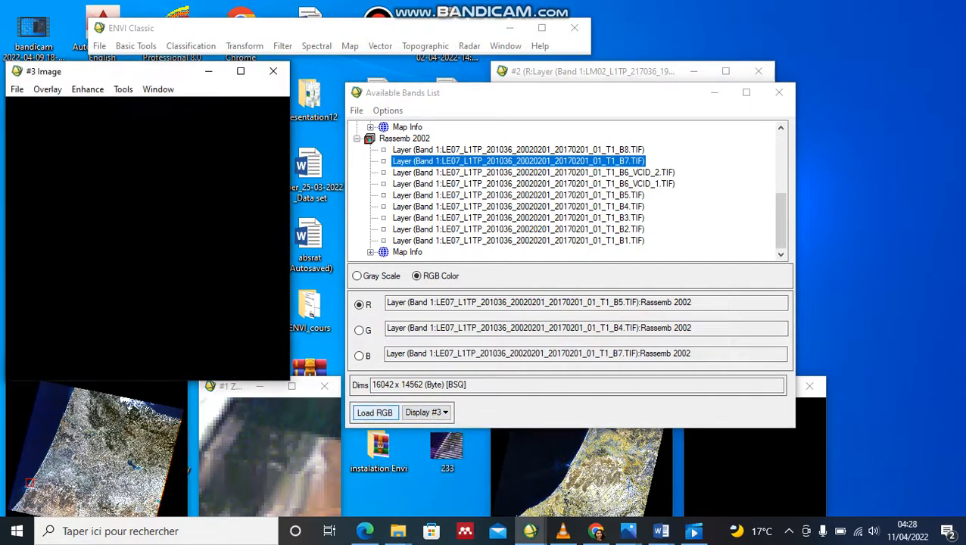
{"action": "left_click", "coordinate": [374, 413]}
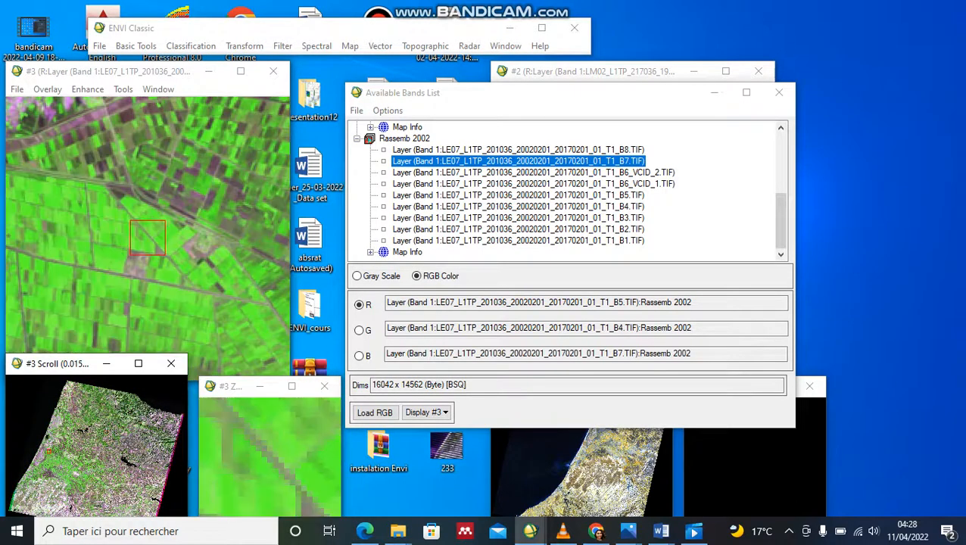
Step: Move display #3's view box along the coast and inland to examine the fields, river and built-up areas of the 2002 composite
{"action": "left_click", "coordinate": [16, 487]}
{"action": "left_click", "coordinate": [49, 460]}
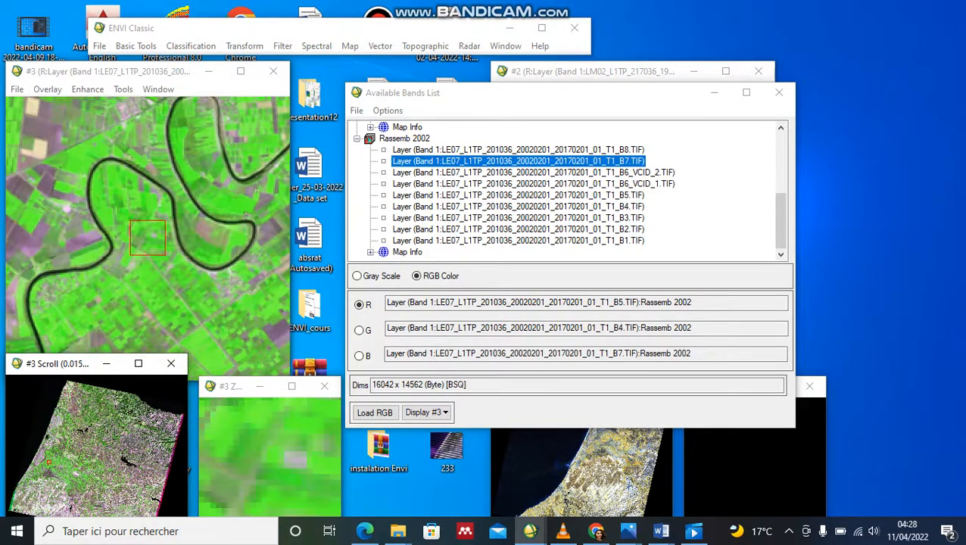
{"action": "left_click", "coordinate": [61, 430]}
{"action": "left_click", "coordinate": [63, 409]}
{"action": "left_click_drag", "start_coordinate": [64, 409], "coordinate": [19, 470]}
{"action": "left_click", "coordinate": [29, 489]}
{"action": "left_click", "coordinate": [31, 485]}
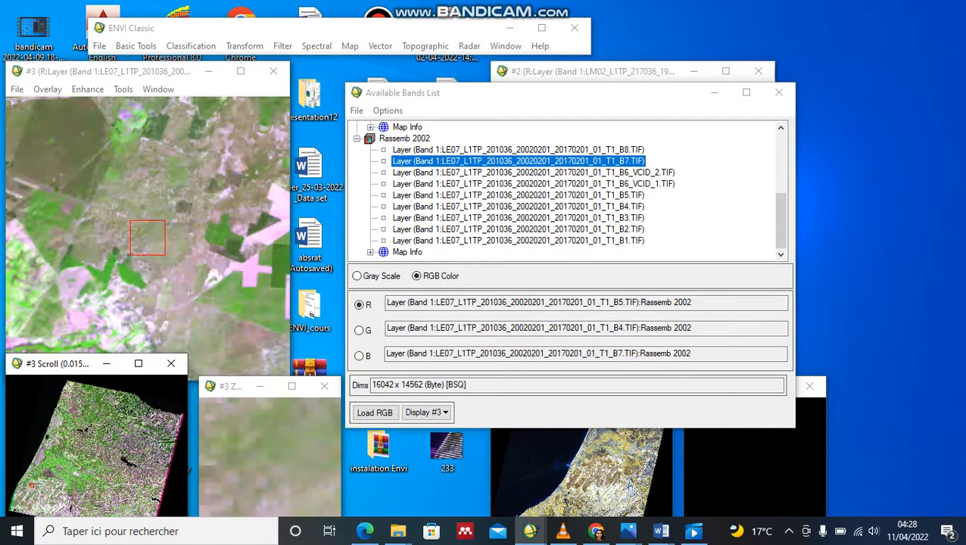
{"action": "left_click", "coordinate": [34, 466]}
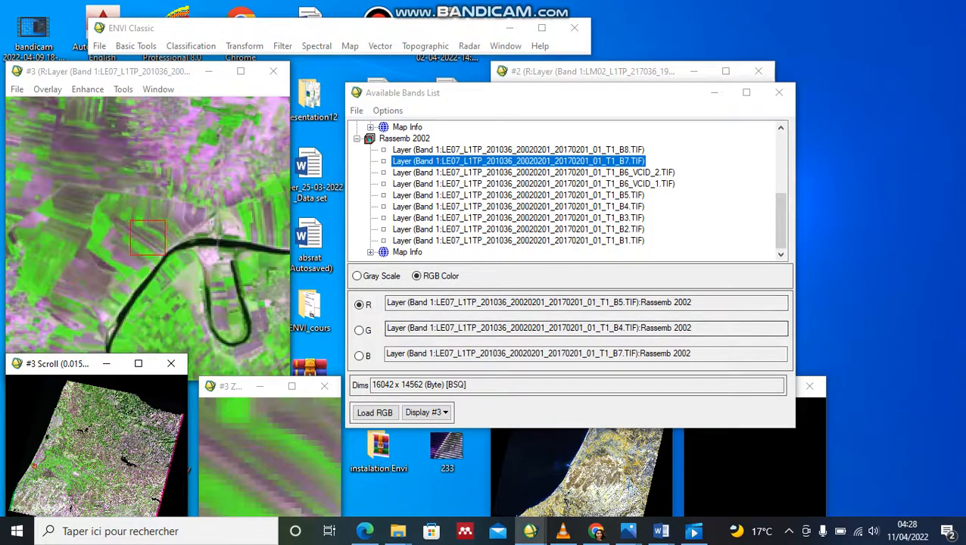
{"action": "left_click", "coordinate": [23, 483]}
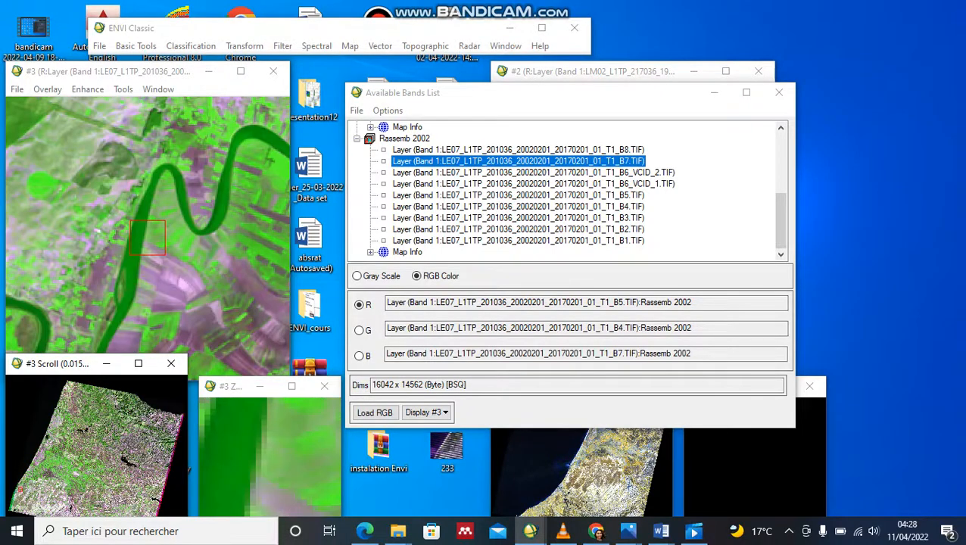
{"action": "left_click", "coordinate": [20, 490]}
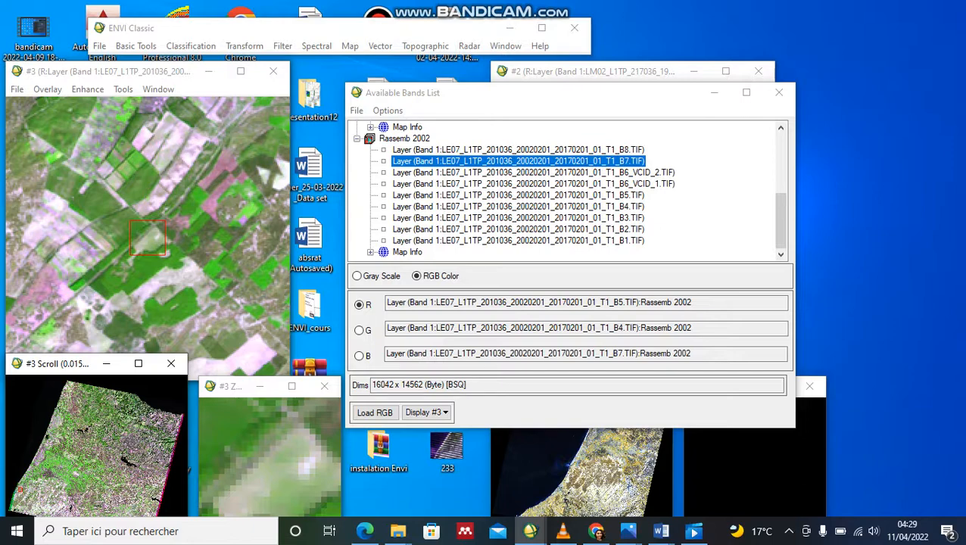
Step: Assign the B2, B3 and B1 bands of Rassemb 2002 to red, green and blue and load the composite into a new display
{"action": "left_click", "coordinate": [518, 230]}
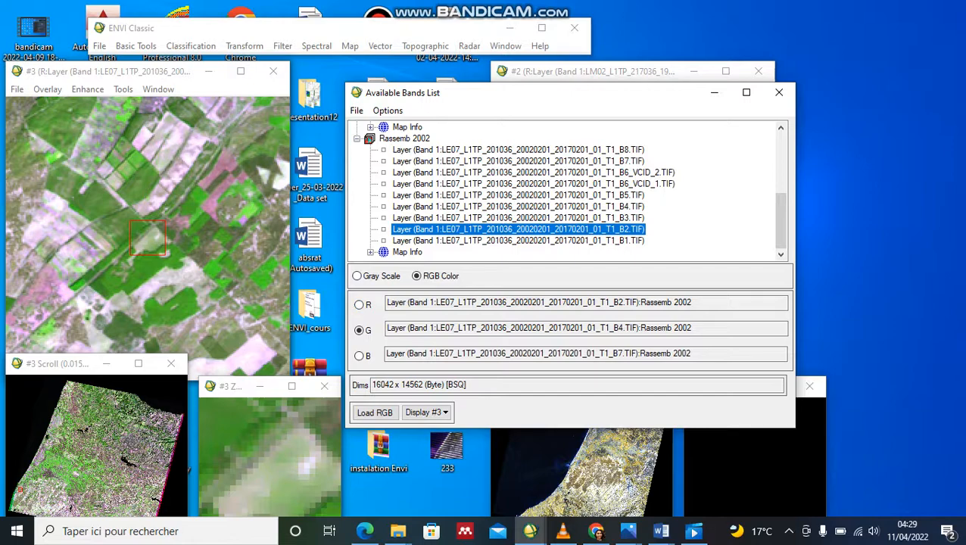
{"action": "left_click", "coordinate": [518, 218]}
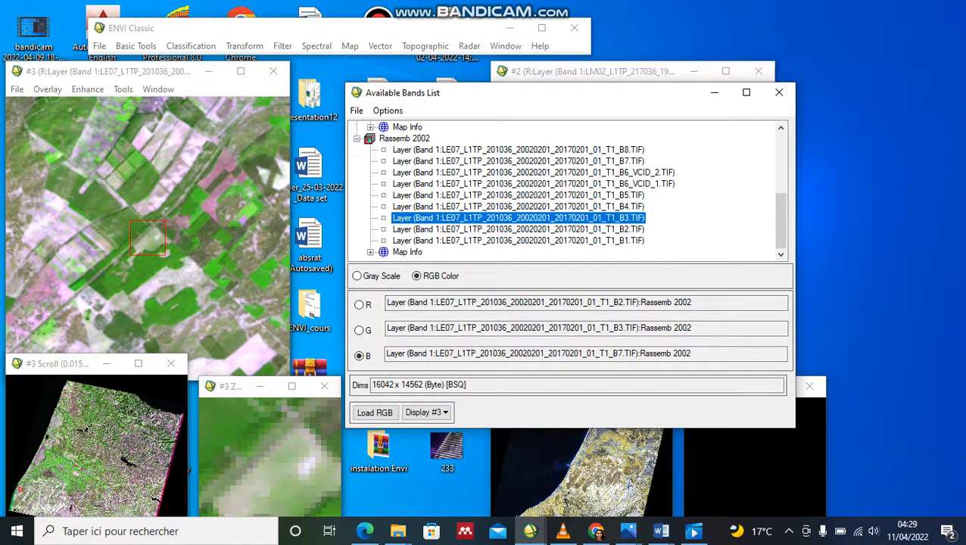
{"action": "left_click", "coordinate": [518, 241]}
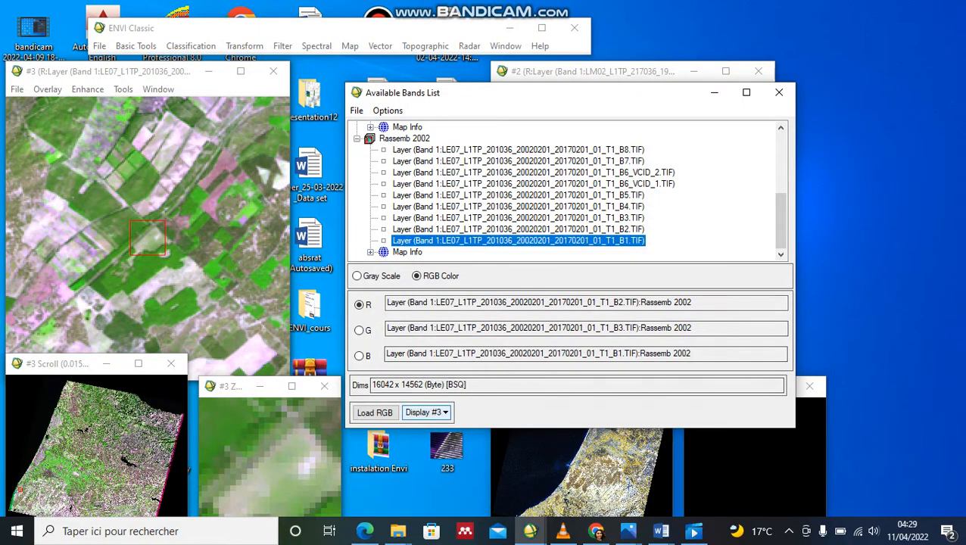
{"action": "left_click", "coordinate": [426, 413]}
{"action": "left_click", "coordinate": [449, 430]}
{"action": "left_click", "coordinate": [375, 413]}
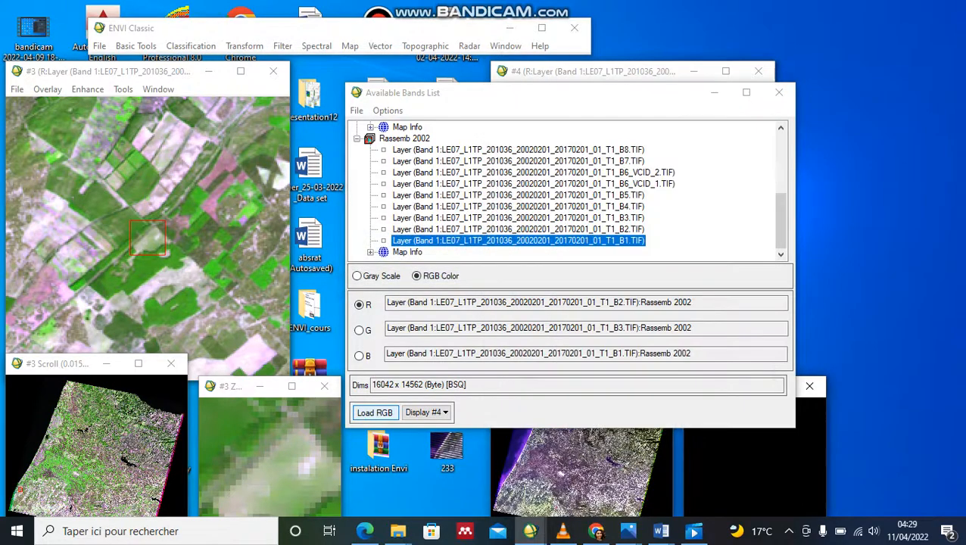
Step: Close display #3 and move the Available Bands List aside to uncover display #4
{"action": "left_click_drag", "start_coordinate": [615, 95], "coordinate": [571, 3]}
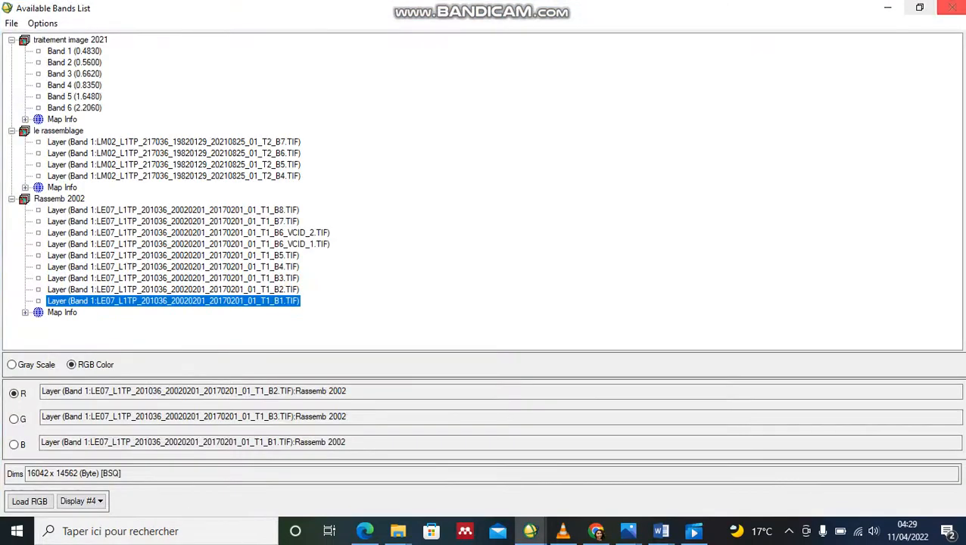
{"action": "left_click", "coordinate": [919, 10]}
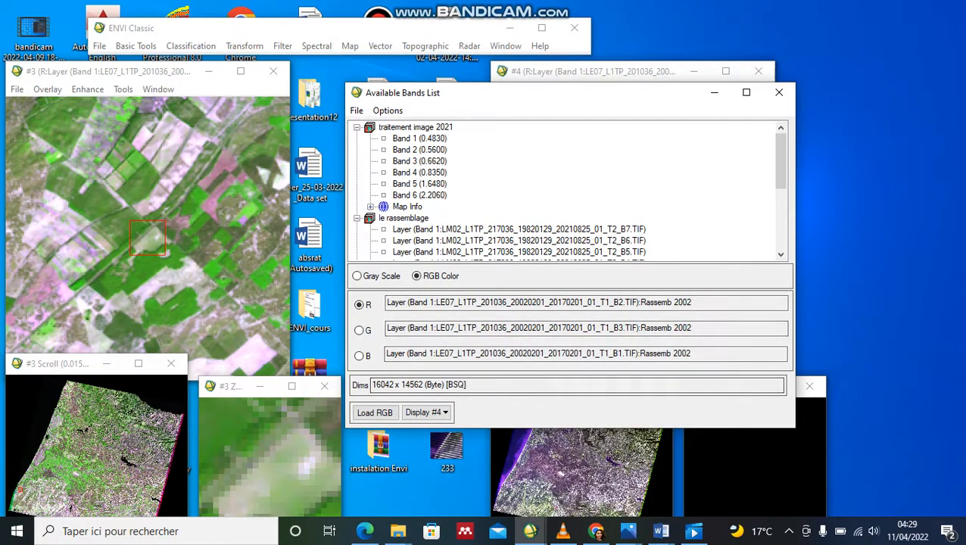
{"action": "left_click", "coordinate": [273, 71]}
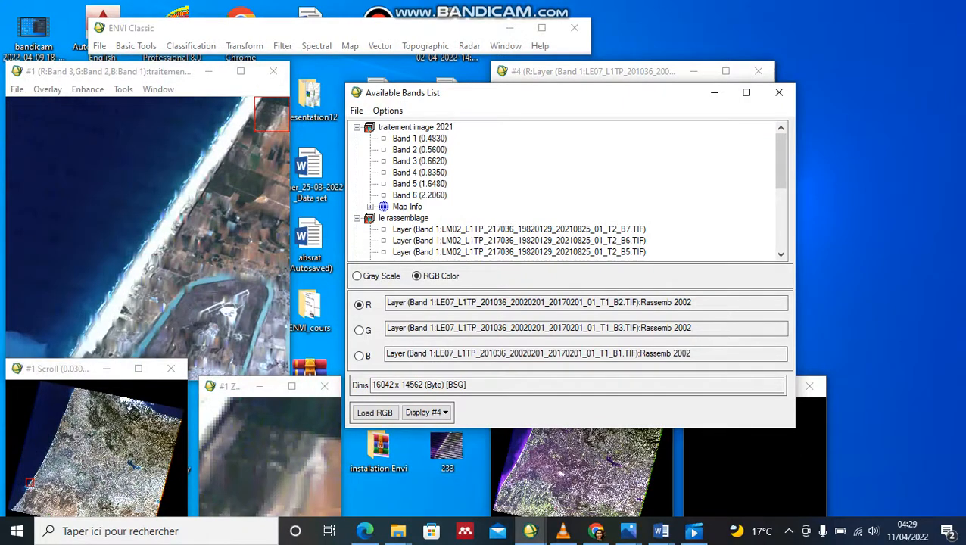
{"action": "left_click_drag", "start_coordinate": [618, 94], "coordinate": [341, 63]}
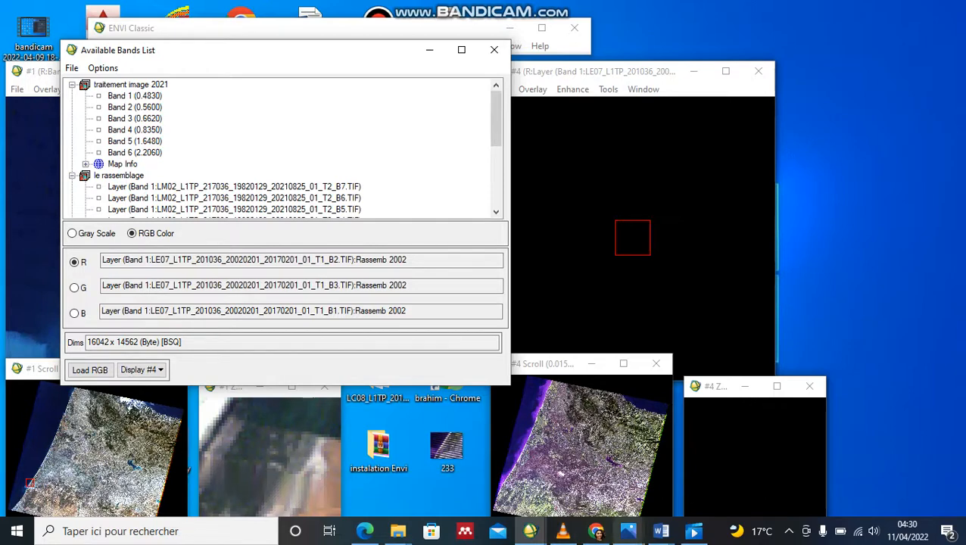
Step: Switch to the File Explorer folder holding the 2002 Landsat bands and open the PDF Important questions1 (2)
{"action": "left_click", "coordinate": [661, 531]}
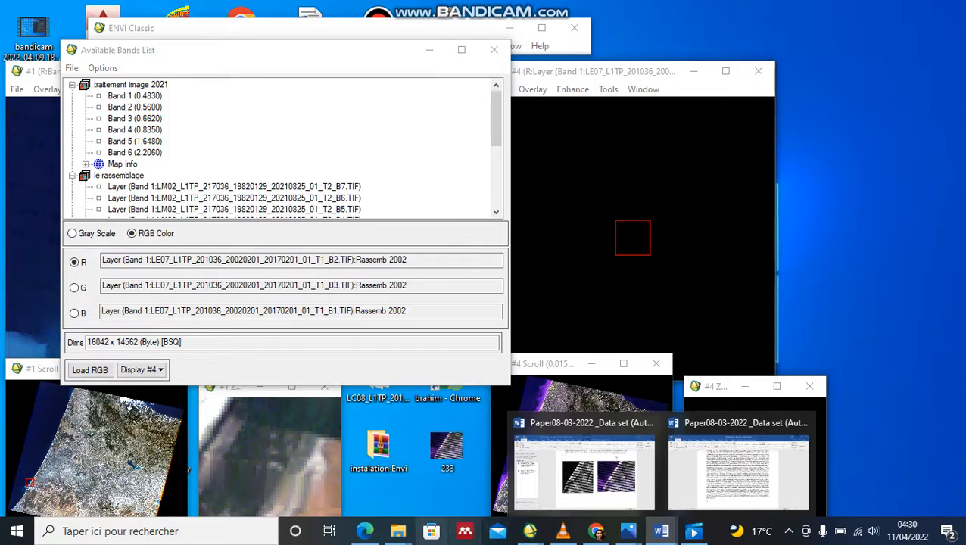
{"action": "mouse_move", "coordinate": [398, 531]}
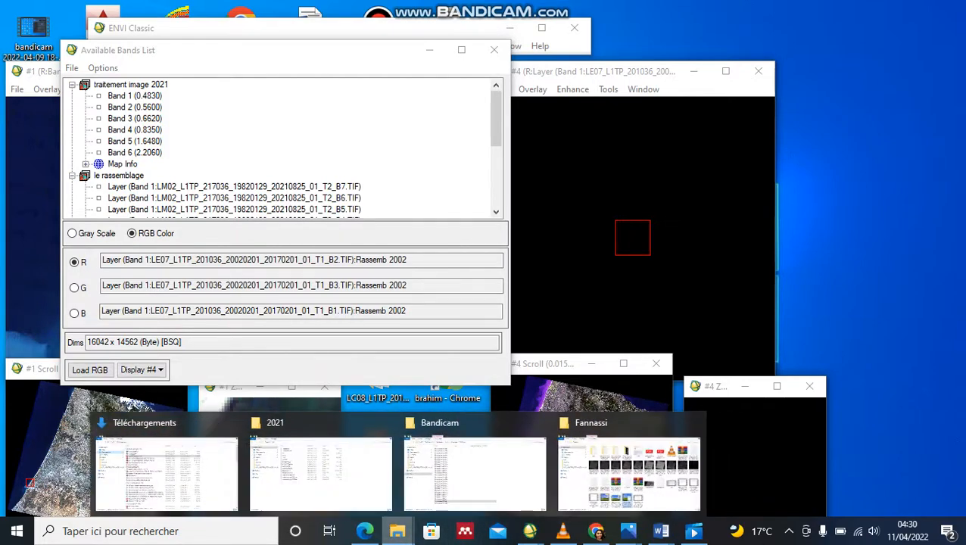
{"action": "left_click", "coordinate": [628, 465]}
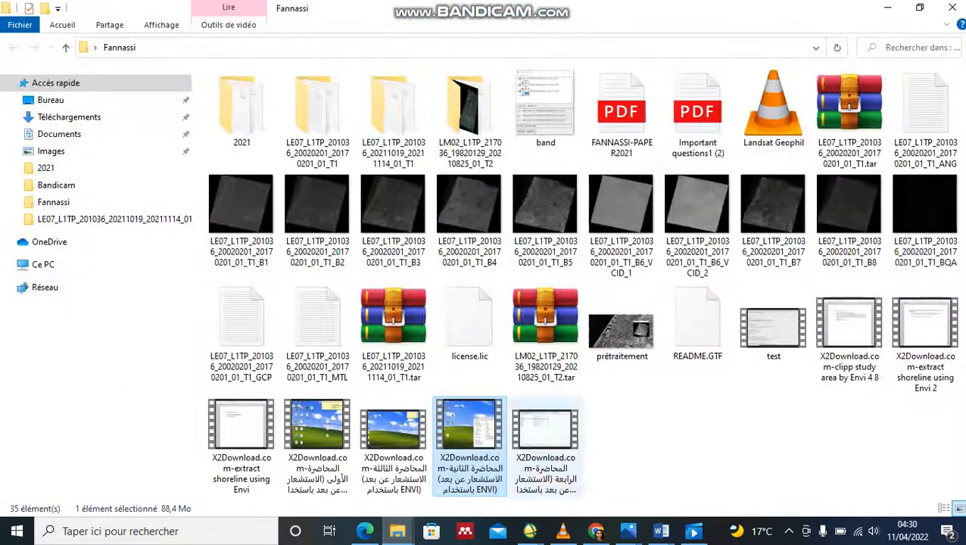
{"action": "left_click", "coordinate": [697, 114]}
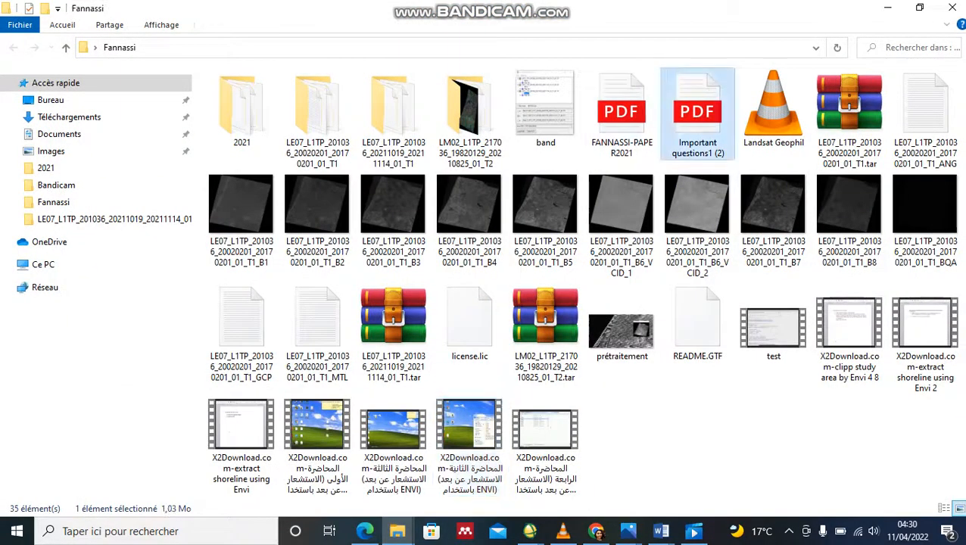
{"action": "double_click", "coordinate": [697, 113]}
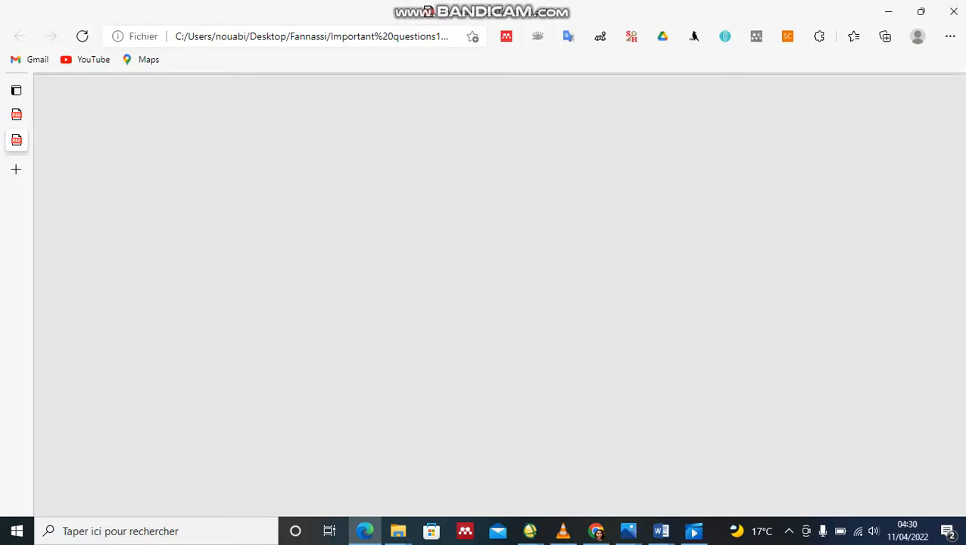
Step: Enlarge page 4 of the PDF and examine the Landsat 1-5 MSS band table and the Landsat 5, 7 and 8 band combinations
{"action": "scroll", "coordinate": [496, 310], "scroll_direction": "down", "scroll_amount": 5}
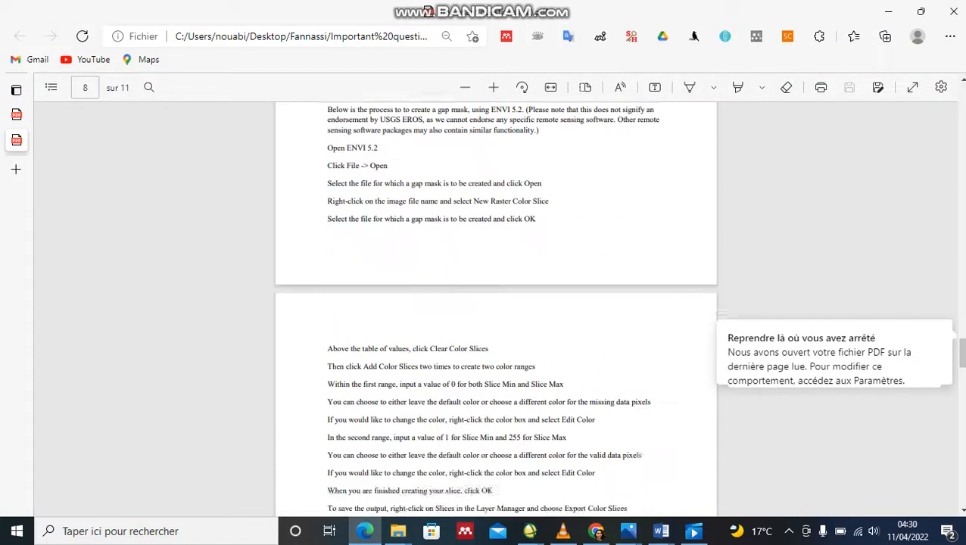
{"action": "scroll", "coordinate": [496, 310], "scroll_direction": "up", "scroll_amount": 10}
{"action": "scroll", "coordinate": [495, 311], "scroll_direction": "up", "scroll_amount": 10}
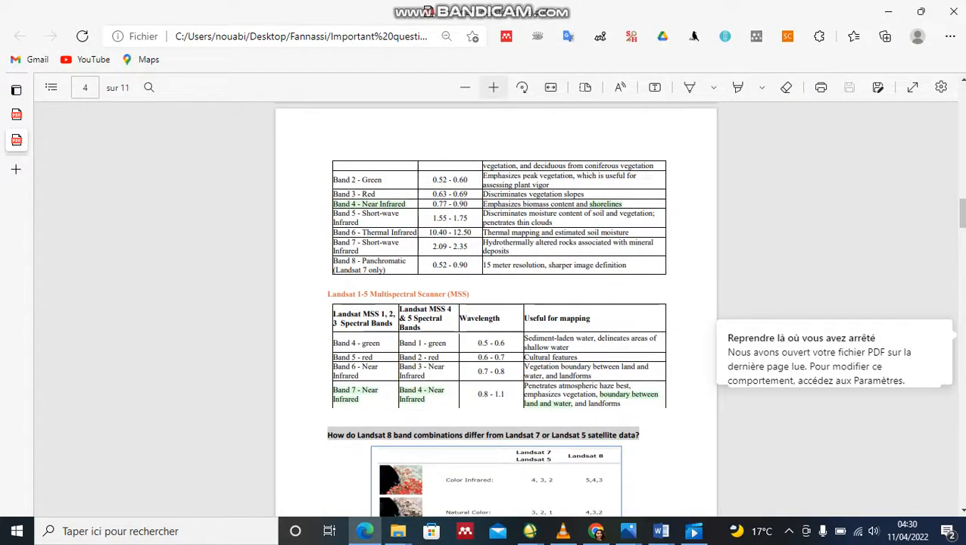
{"action": "left_click", "coordinate": [492, 87]}
{"action": "left_click", "coordinate": [493, 87]}
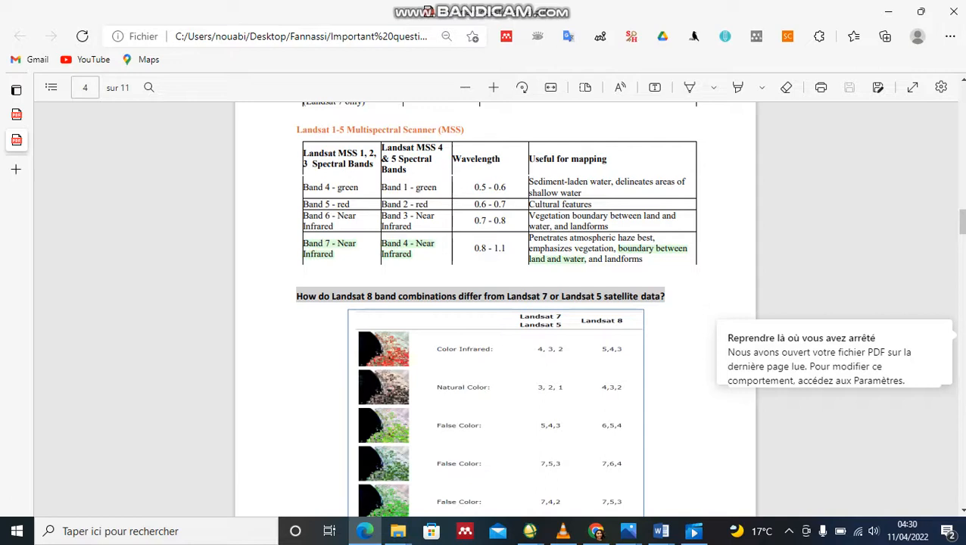
{"action": "scroll", "coordinate": [495, 303], "scroll_direction": "down", "scroll_amount": 1}
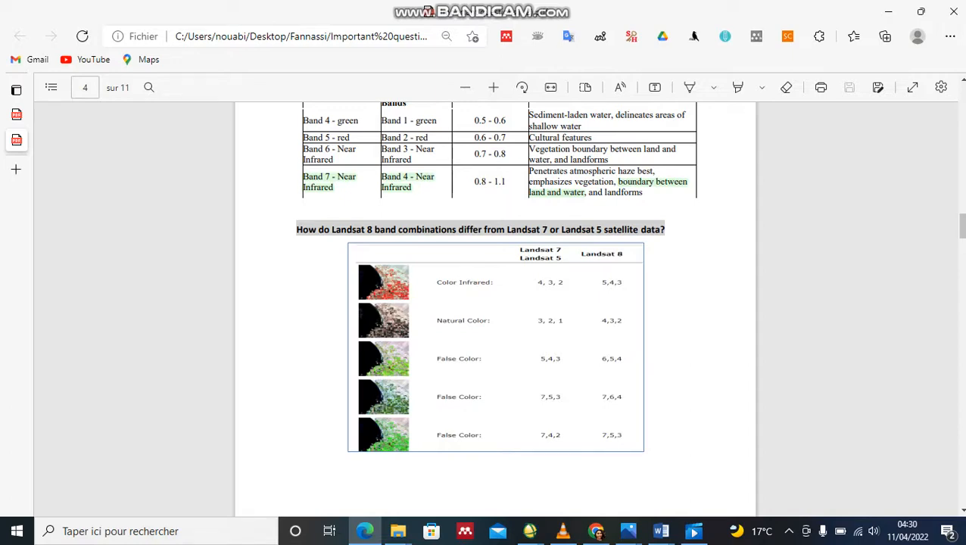
{"action": "scroll", "coordinate": [495, 309], "scroll_direction": "down", "scroll_amount": 6}
{"action": "scroll", "coordinate": [495, 309], "scroll_direction": "up", "scroll_amount": 8}
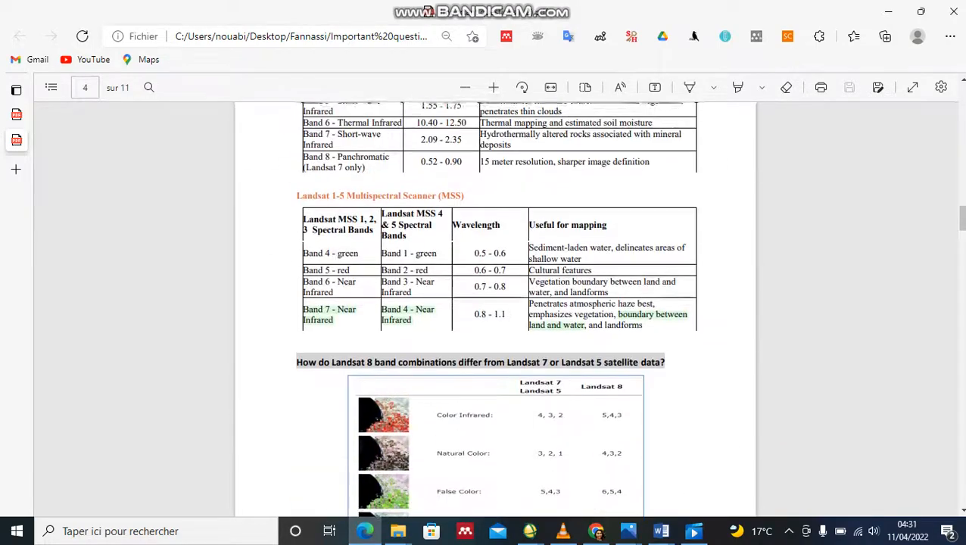
{"action": "scroll", "coordinate": [495, 310], "scroll_direction": "up", "scroll_amount": 3}
{"action": "scroll", "coordinate": [495, 310], "scroll_direction": "down", "scroll_amount": 3}
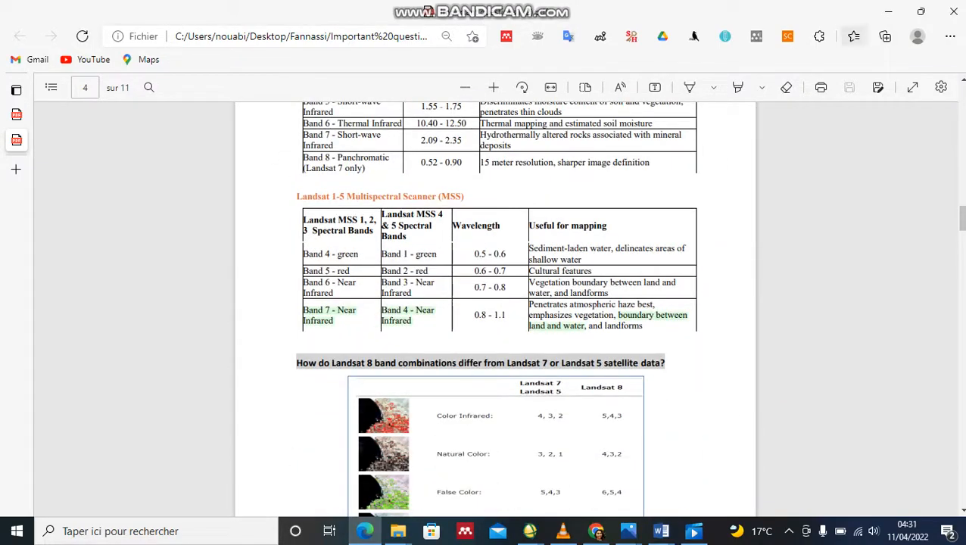
Step: Return to File Explorer and open the LE07_L1TP_201036_20020201_20170201_01_T1_MTL metadata file from the 2002 Landsat folder in a maximized WordPad window
{"action": "left_click", "coordinate": [888, 11]}
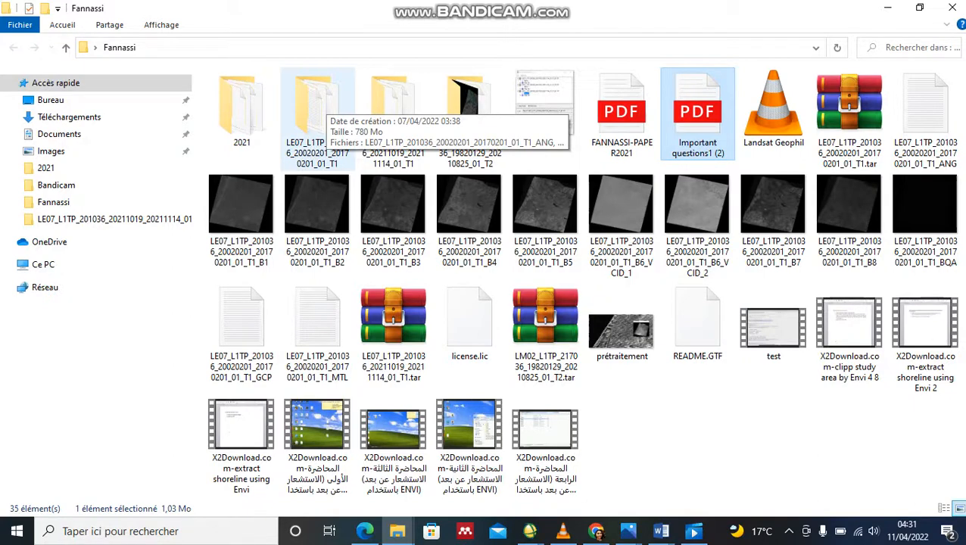
{"action": "double_click", "coordinate": [317, 114]}
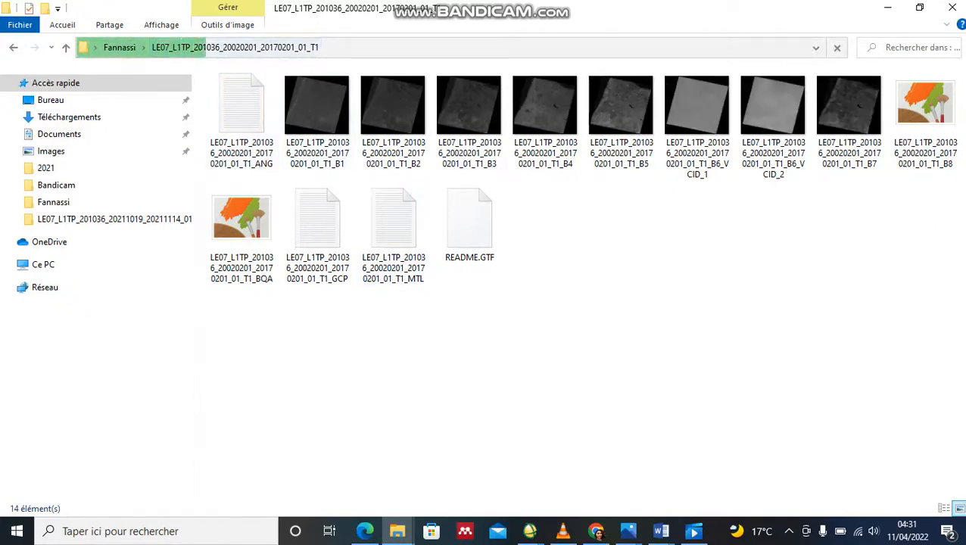
{"action": "left_click", "coordinate": [394, 233]}
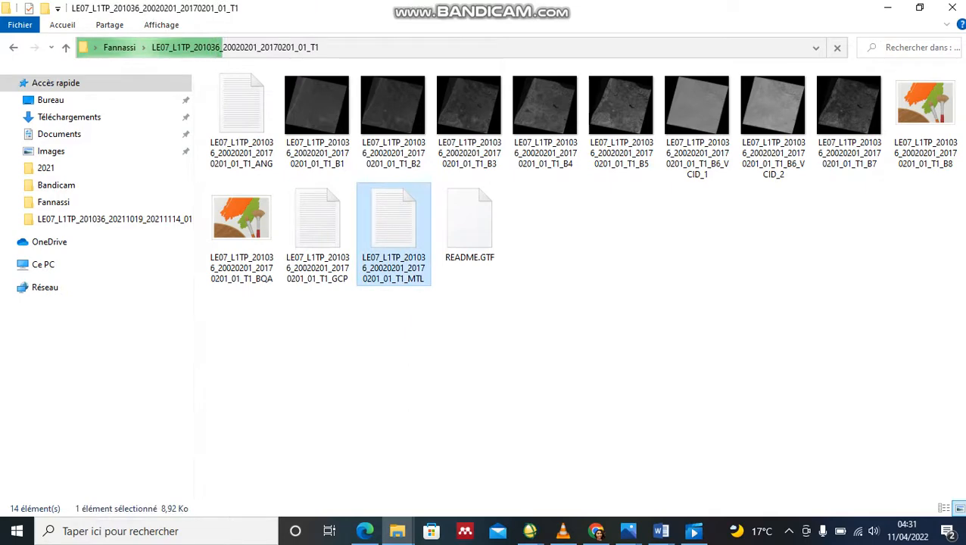
{"action": "right_click", "coordinate": [396, 231]}
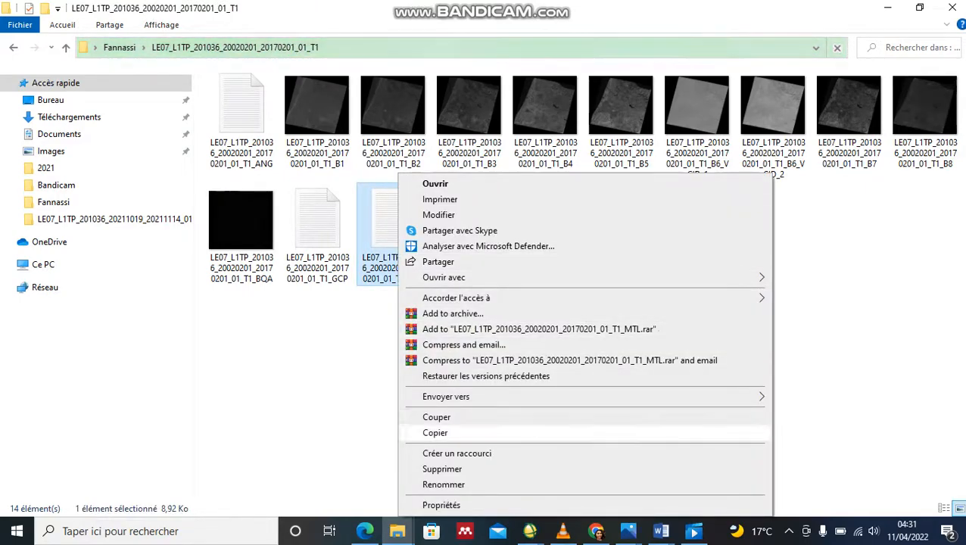
{"action": "mouse_move", "coordinate": [454, 277]}
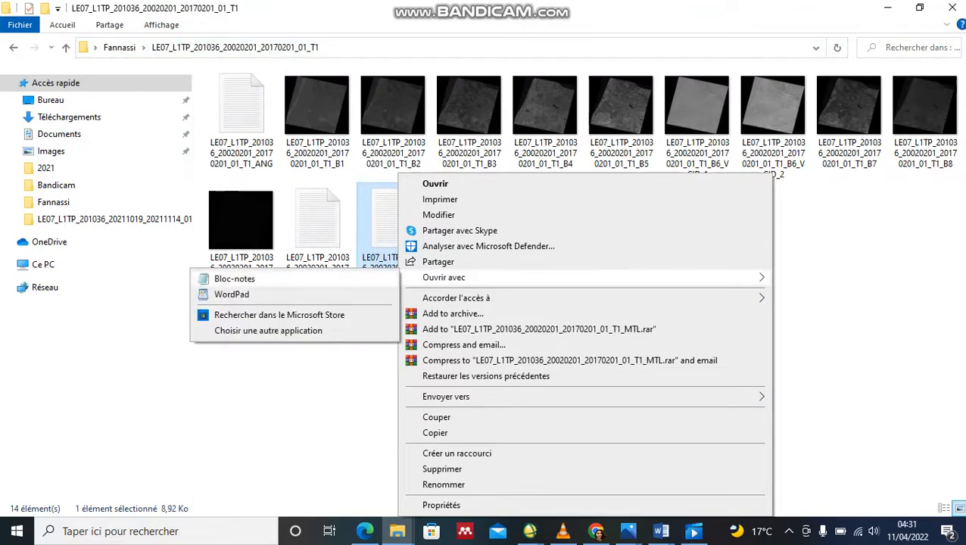
{"action": "left_click", "coordinate": [231, 295]}
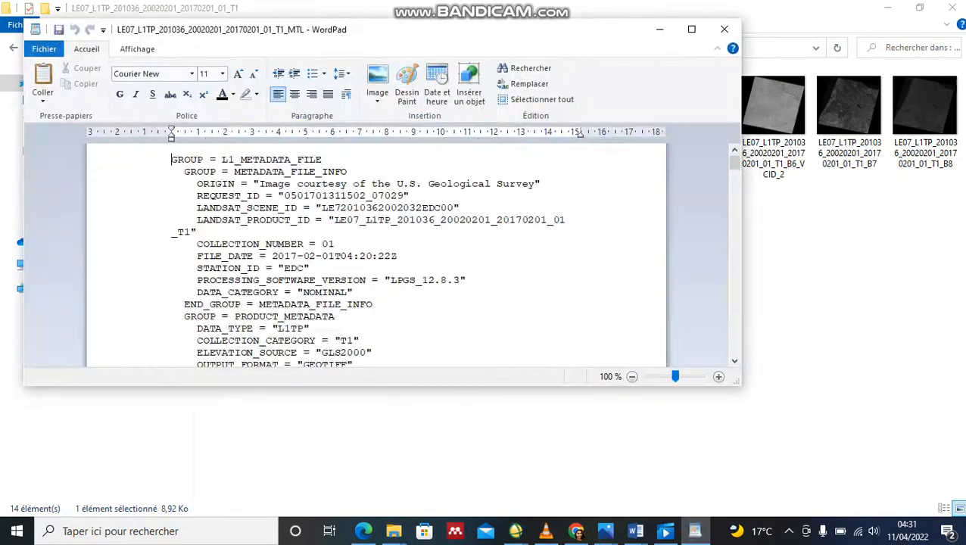
{"action": "left_click", "coordinate": [691, 29]}
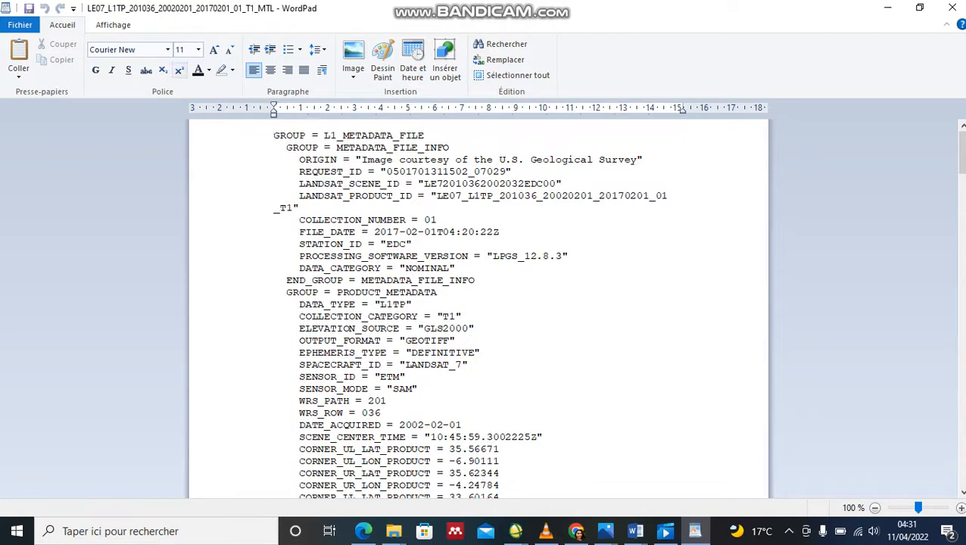
Step: Choose yellow as the text highlight colour for the metadata file
{"action": "left_click", "coordinate": [233, 70]}
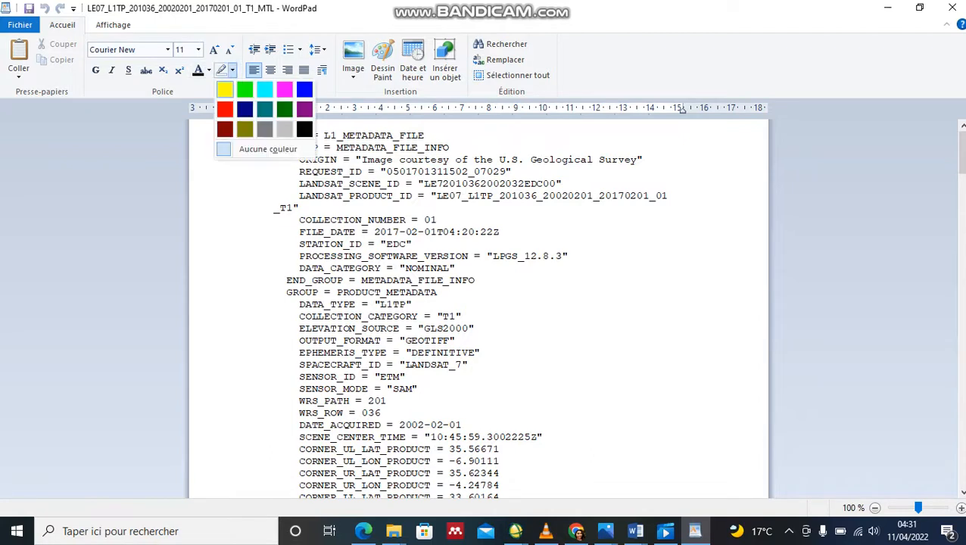
{"action": "left_click", "coordinate": [224, 90]}
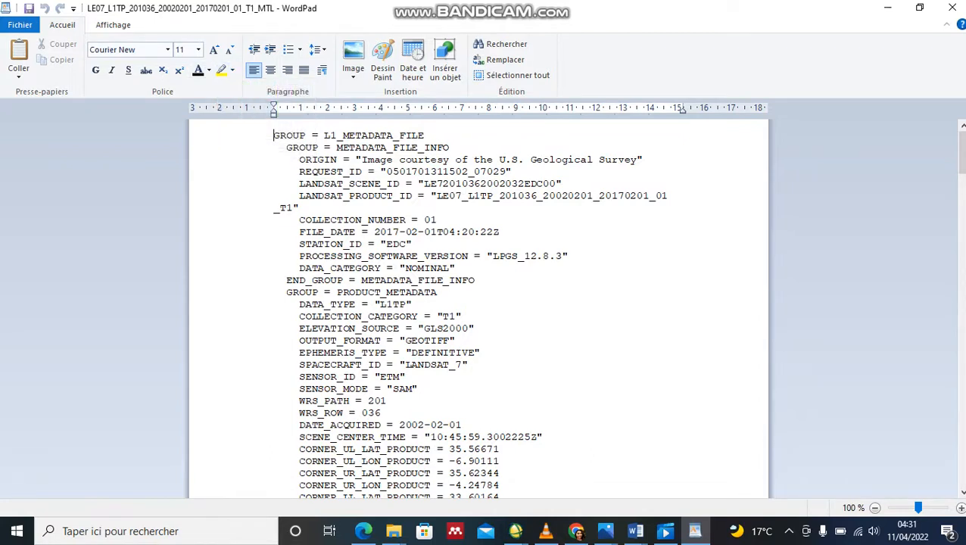